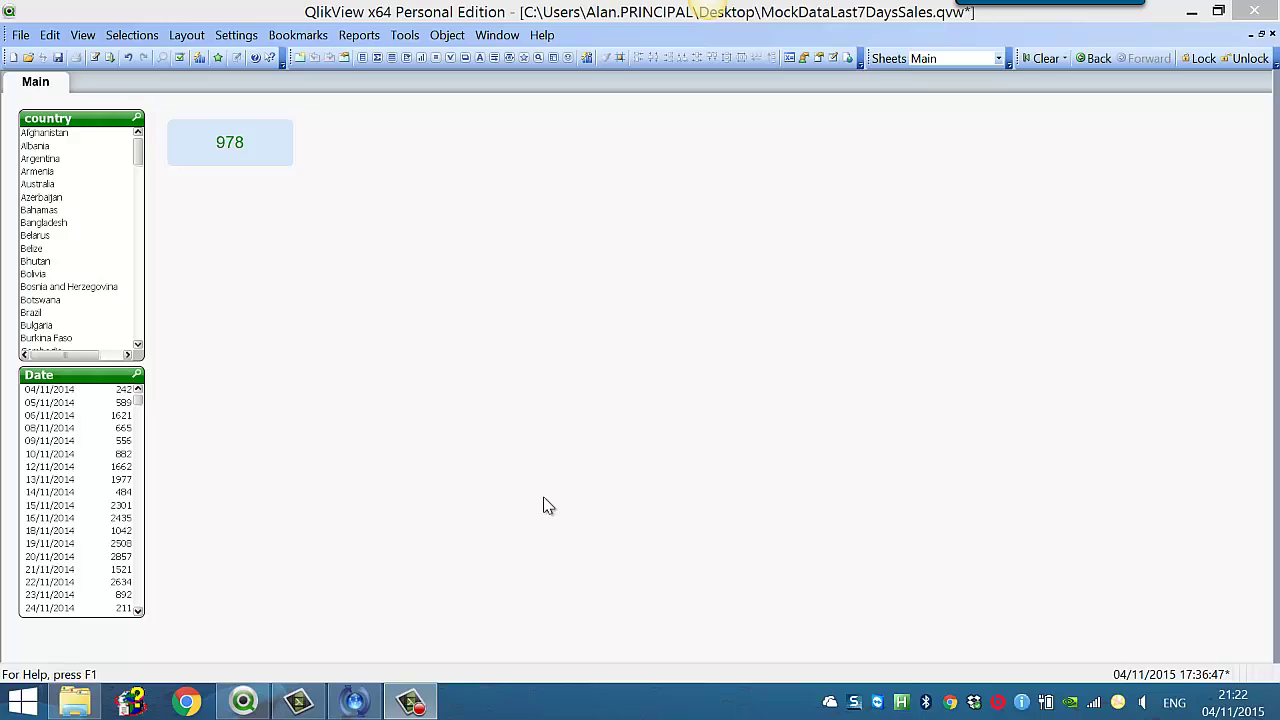
# - Filter to China in the country listbox and to dates 28/10/2015 and 03/11/2015
pyautogui.click(345, 346)
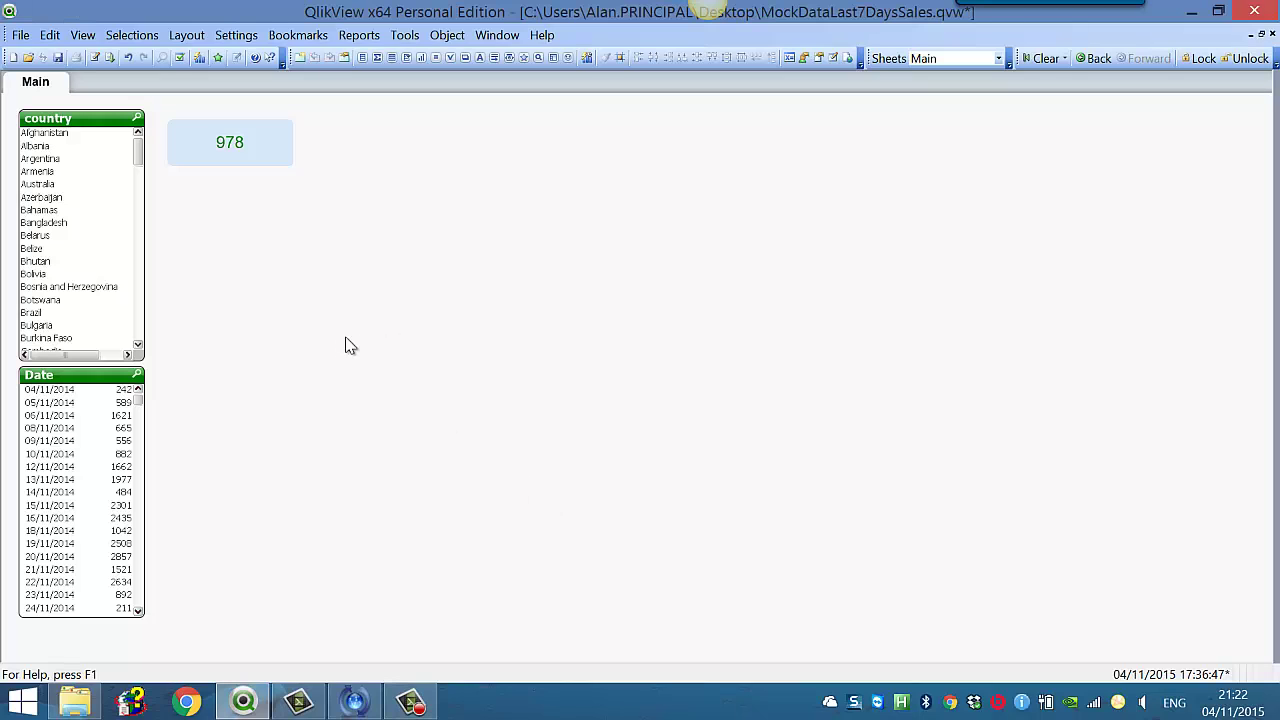
pyautogui.click(136, 119)
pyautogui.write('C')
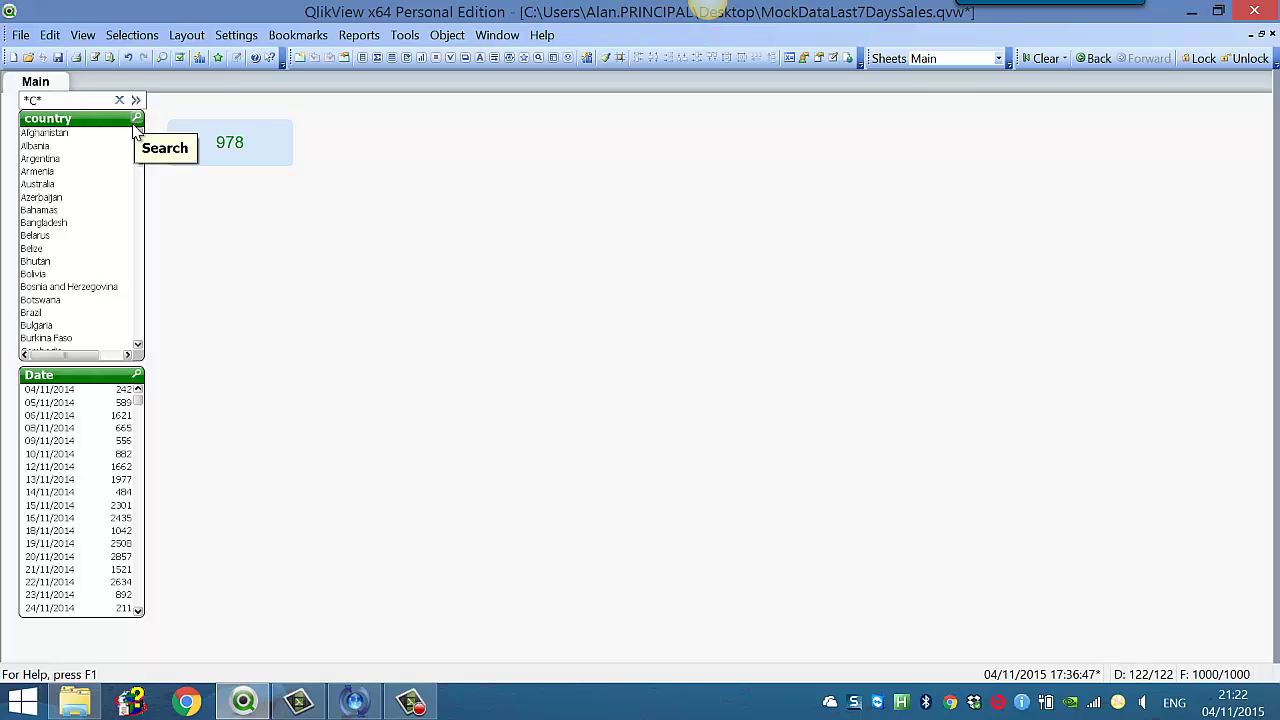
pyautogui.write('hina')
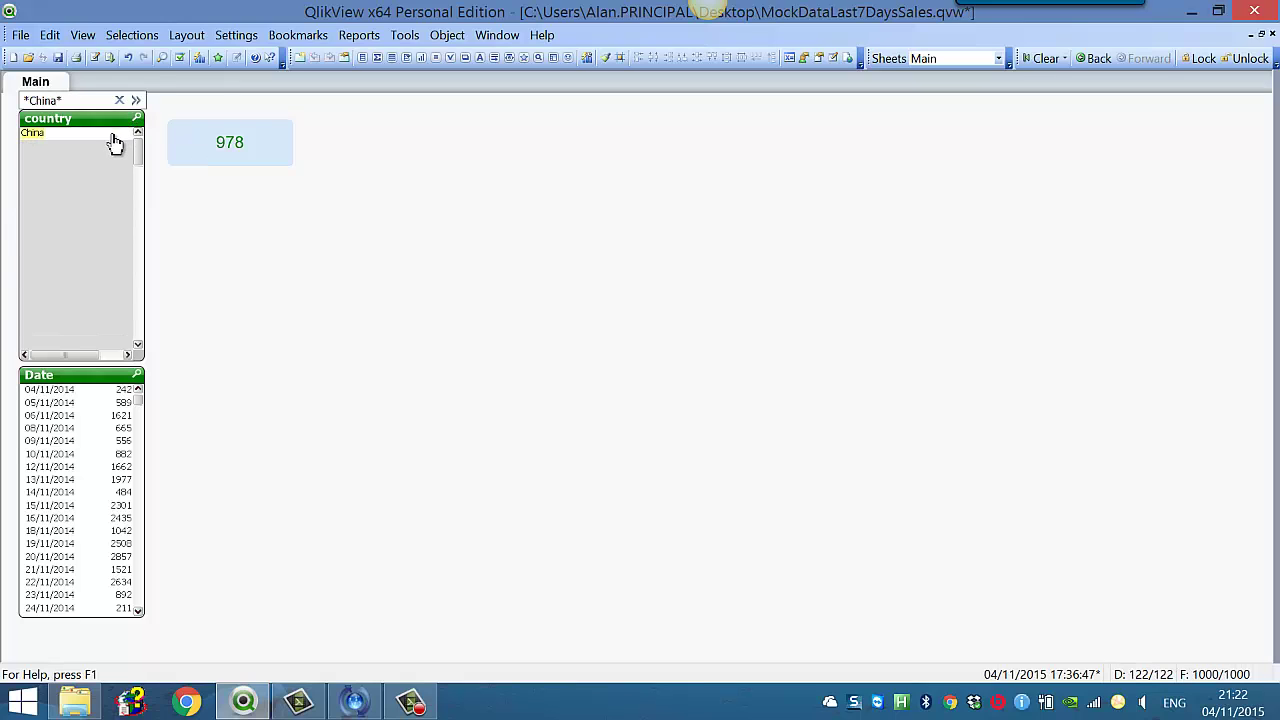
pyautogui.click(113, 136)
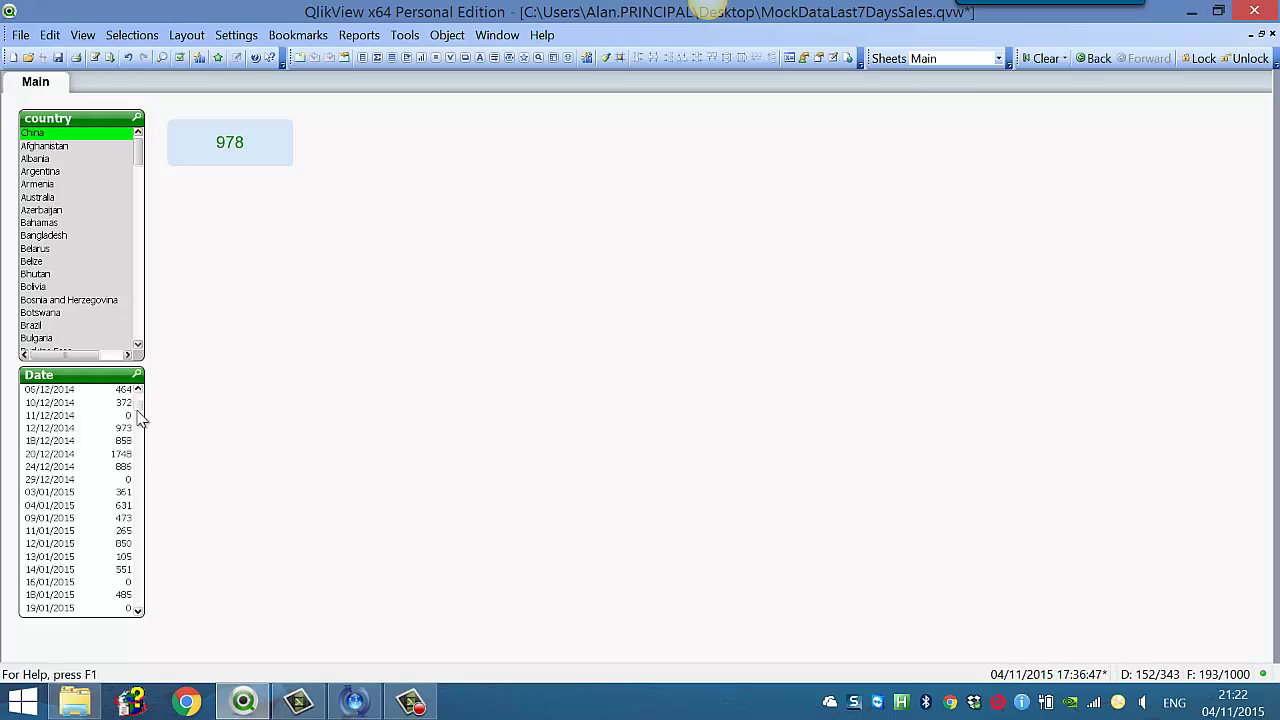
pyautogui.moveTo(140, 420); pyautogui.dragTo(145, 490)
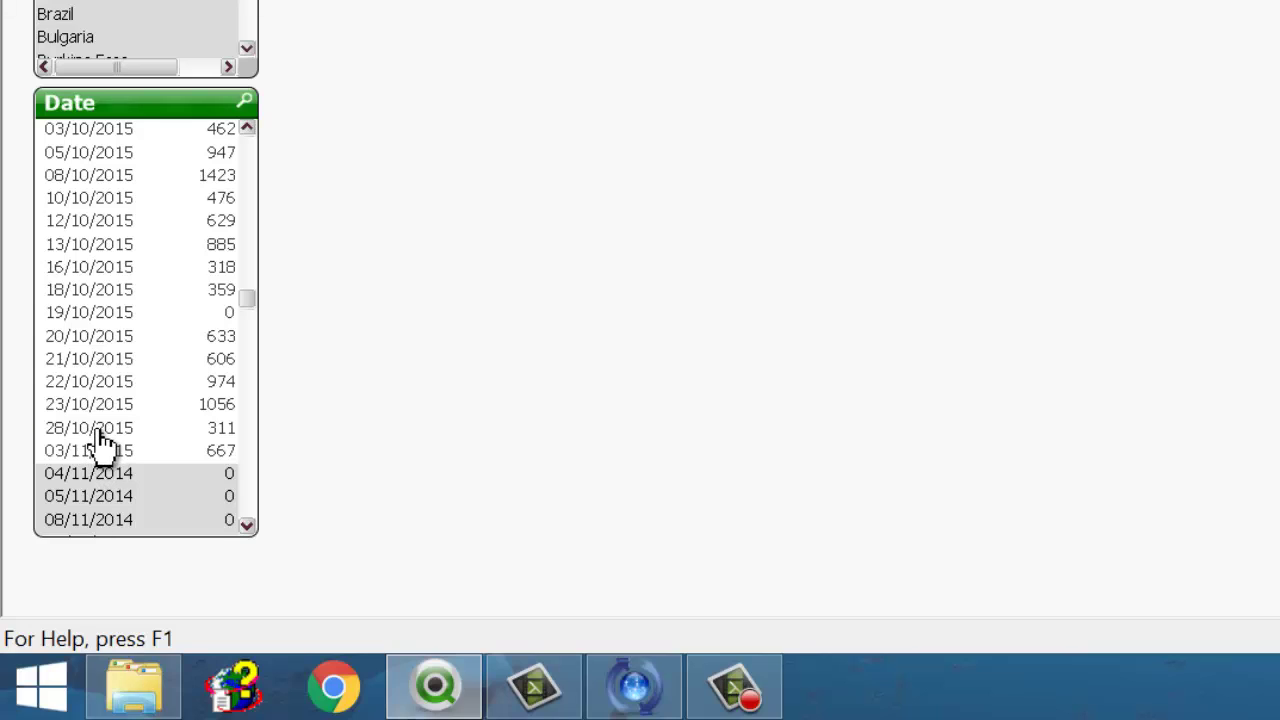
pyautogui.moveTo(97, 437)
pyautogui.mouseDown()
pyautogui.moveTo(107, 458)
pyautogui.moveTo(106, 446)
pyautogui.mouseUp()
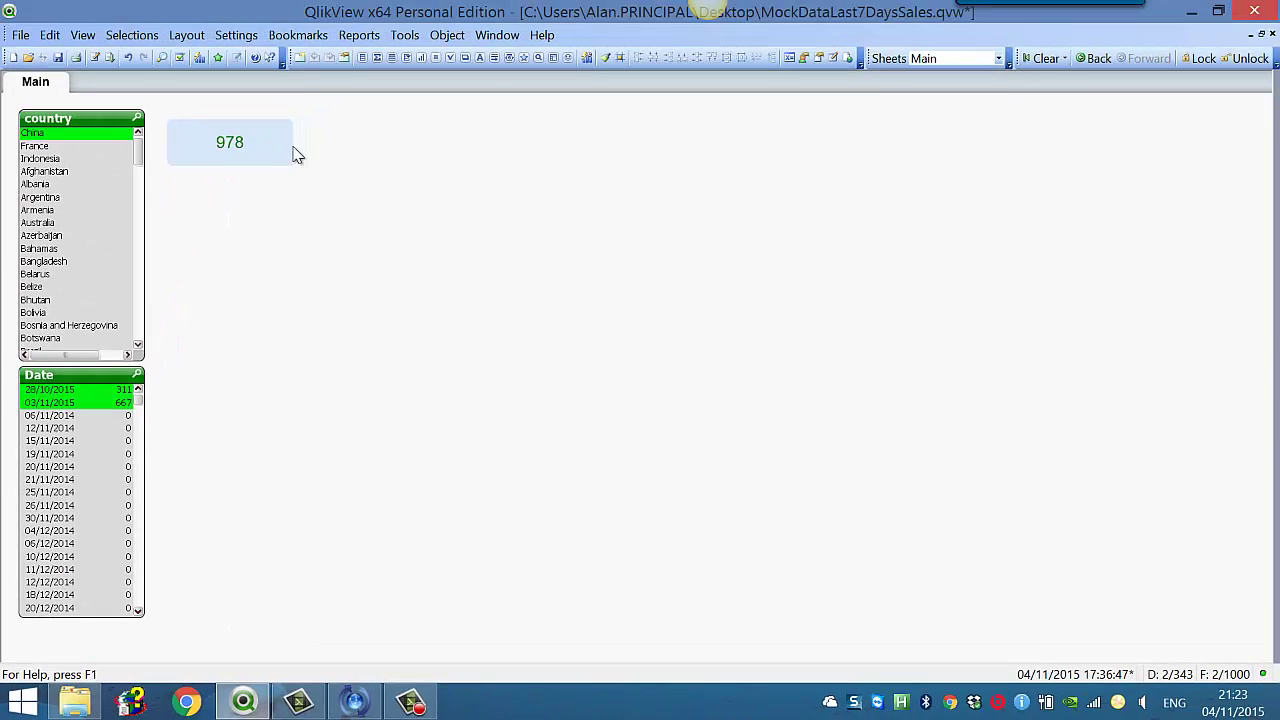
# - Start a new straight table chart with country as its dimension
pyautogui.click(422, 57)
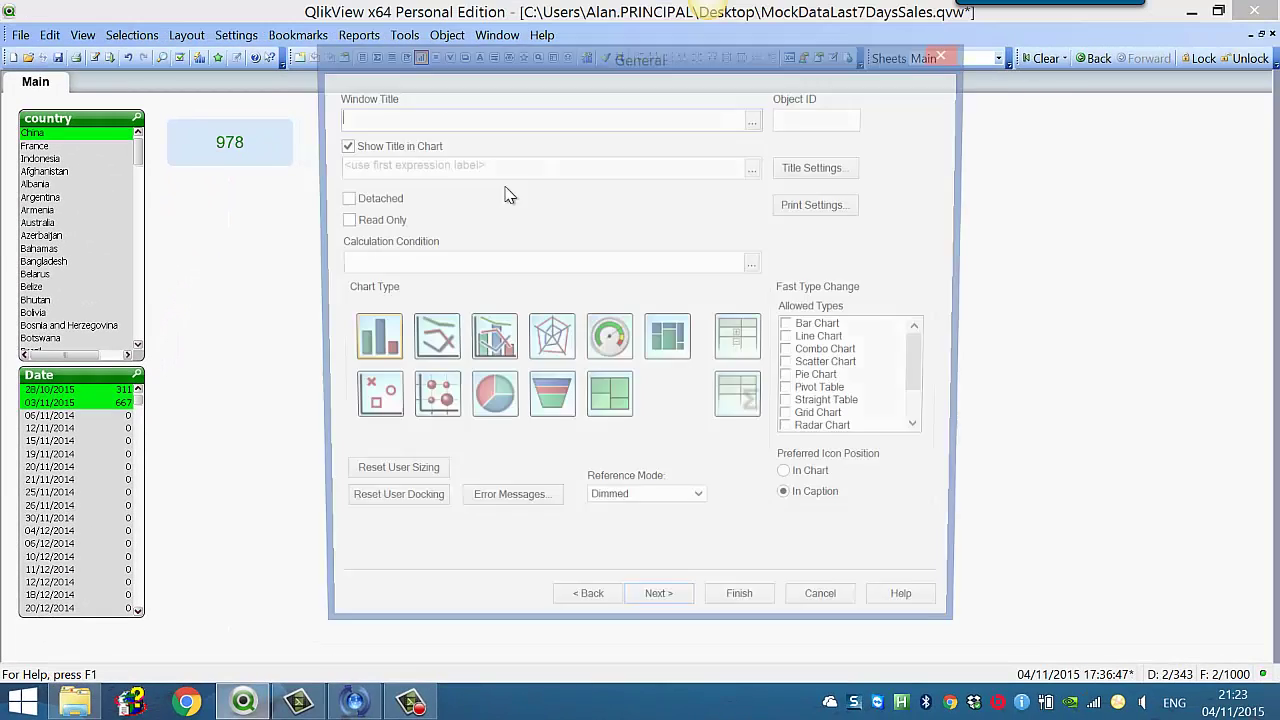
pyautogui.click(660, 612)
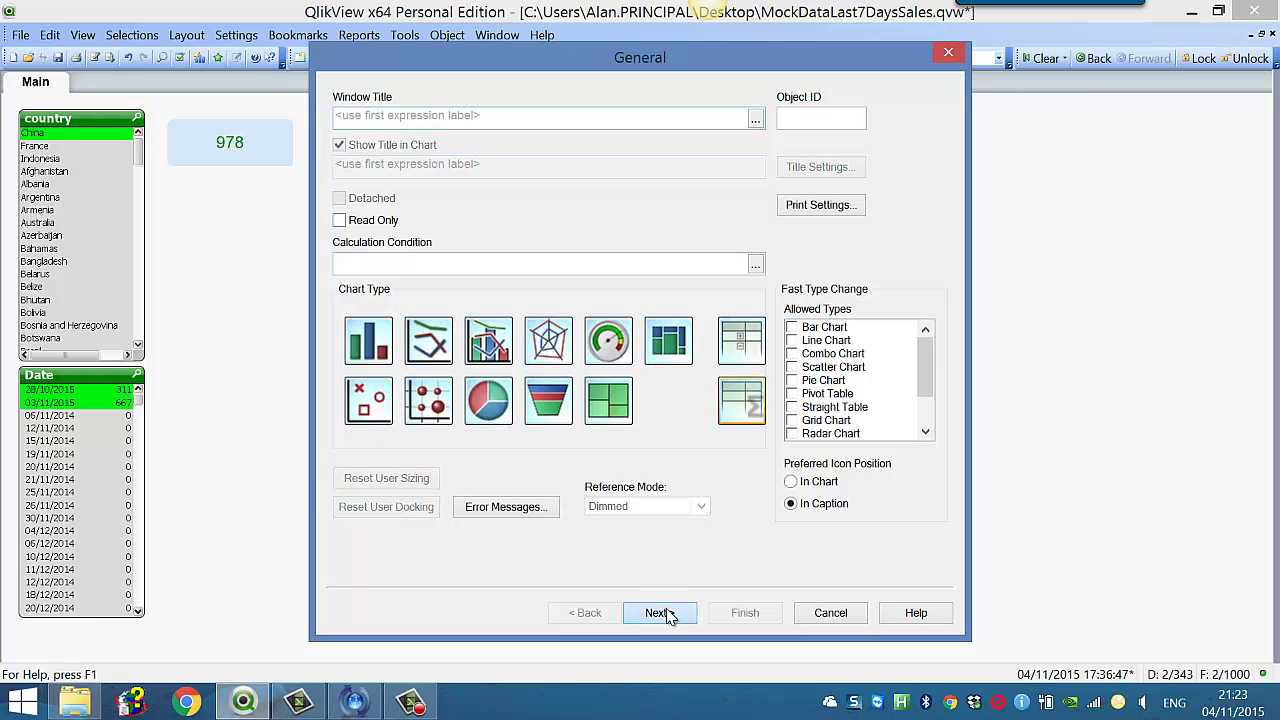
pyautogui.click(603, 133)
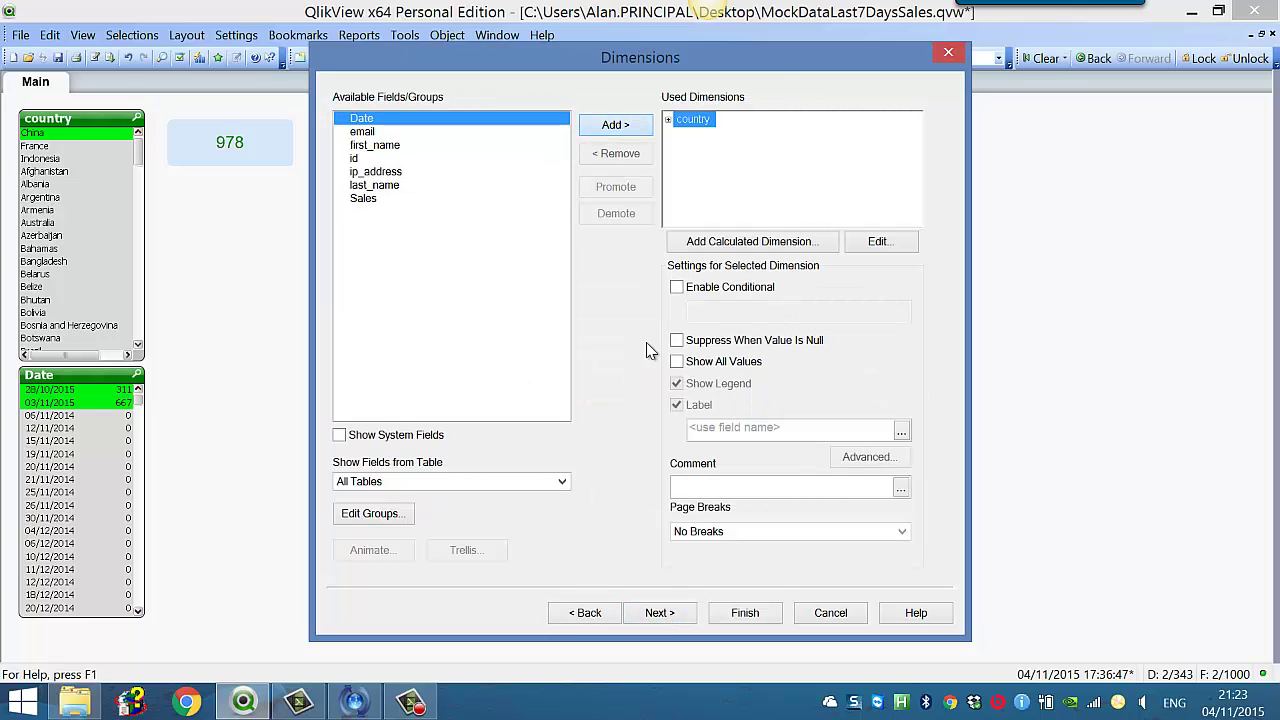
pyautogui.click(659, 612)
# - Give the table a Sum(Sales) expression, finish it, and place it beside the 978 box
pyautogui.click(177, 450)
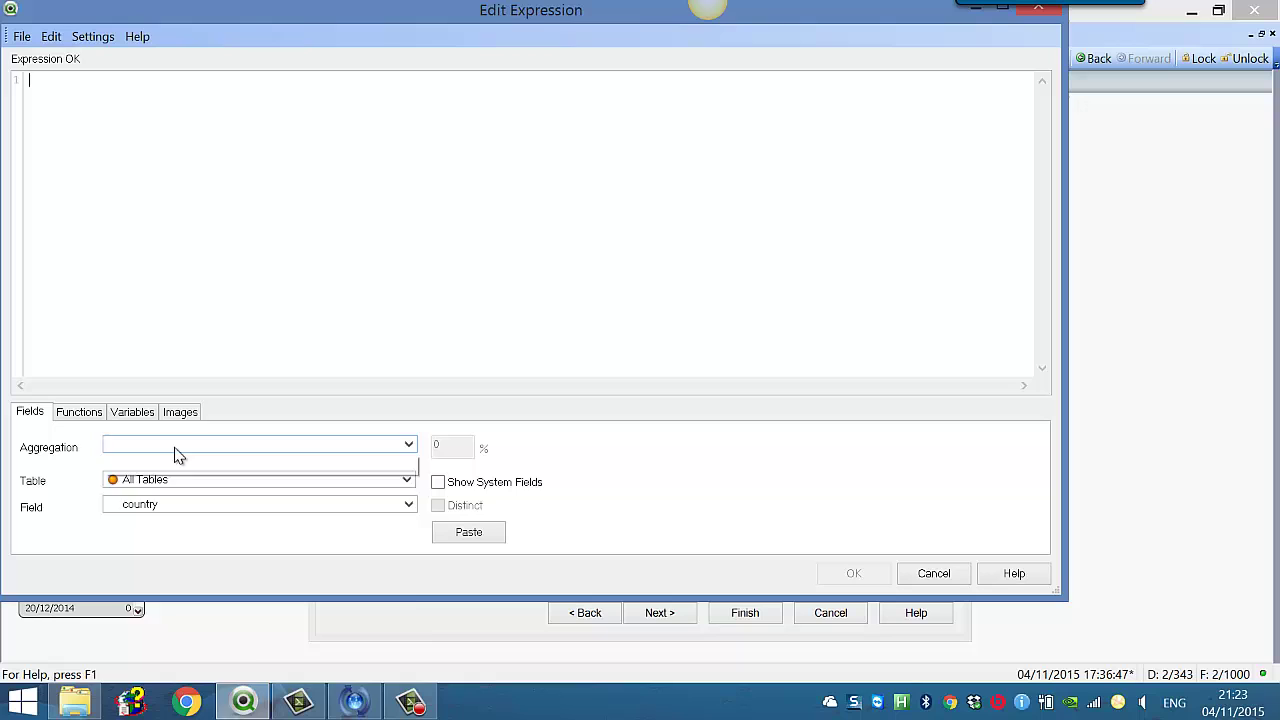
pyautogui.click(157, 660)
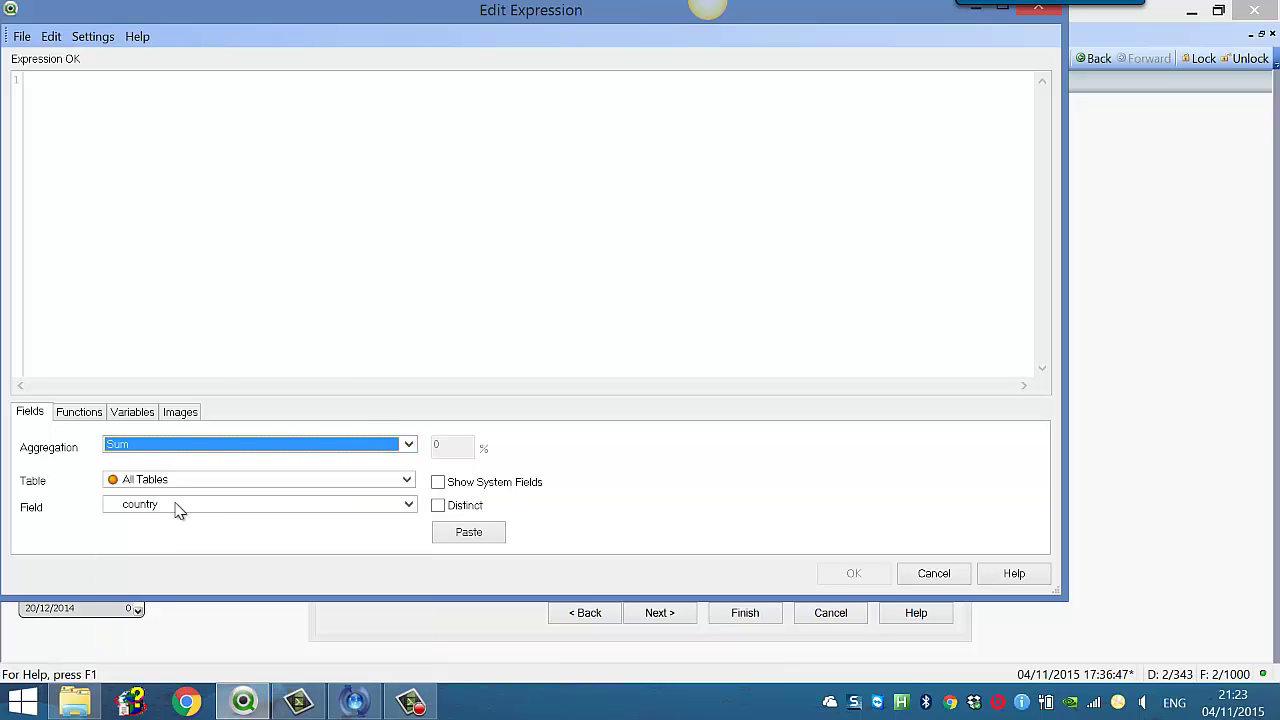
pyautogui.click(177, 506)
pyautogui.click(175, 613)
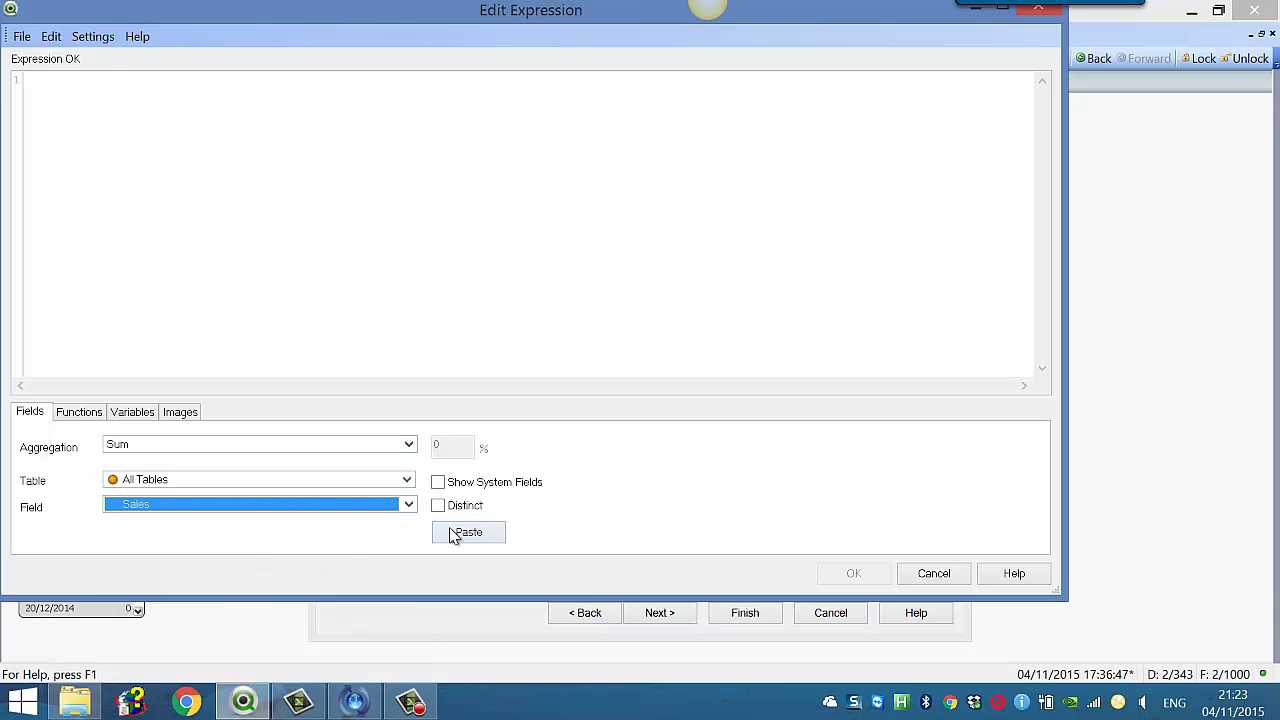
pyautogui.click(449, 531)
pyautogui.click(855, 573)
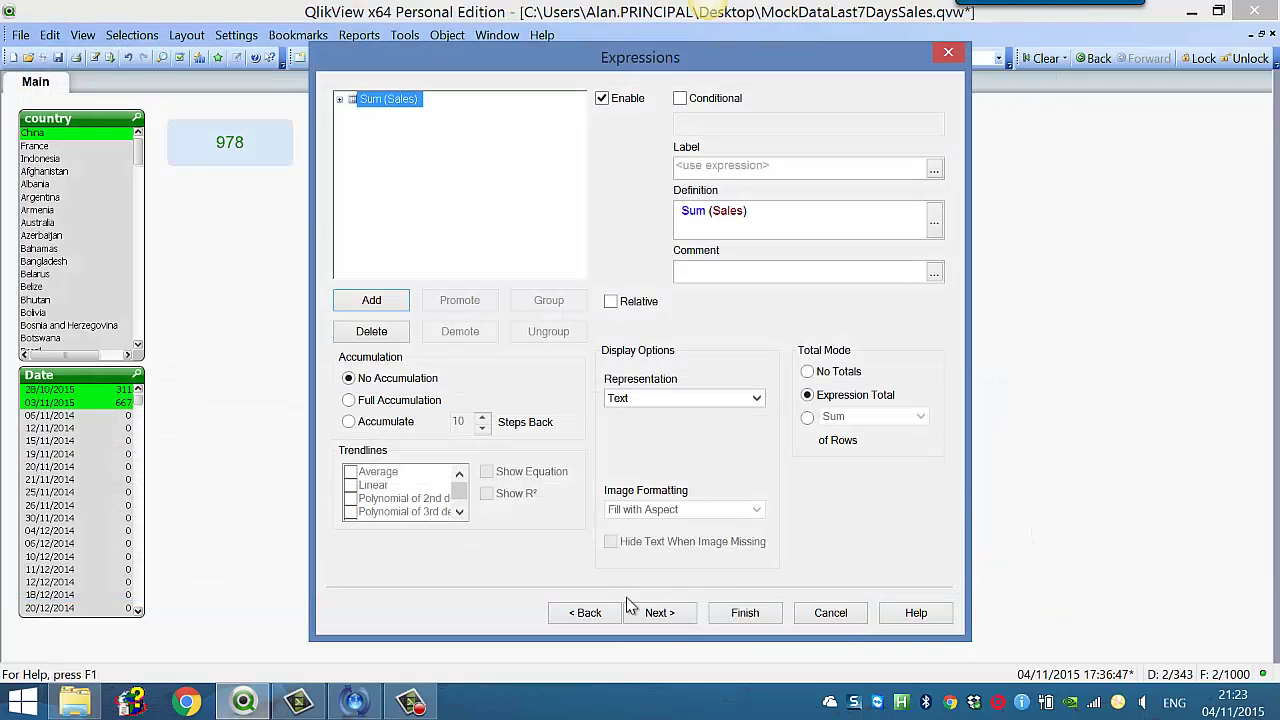
pyautogui.click(744, 612)
pyautogui.moveTo(237, 241); pyautogui.dragTo(422, 144)
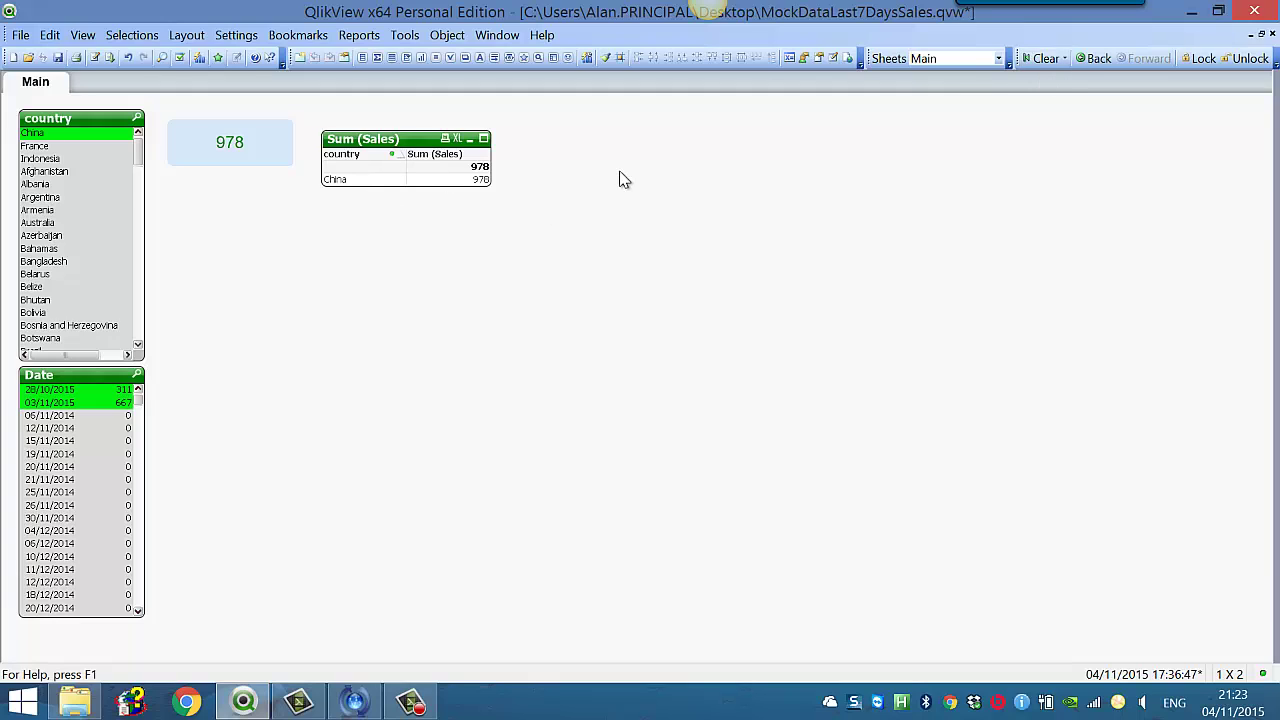
# - Clear all selections and open the chart's expression definition editor
pyautogui.click(1040, 62)
pyautogui.rightClick(452, 160)
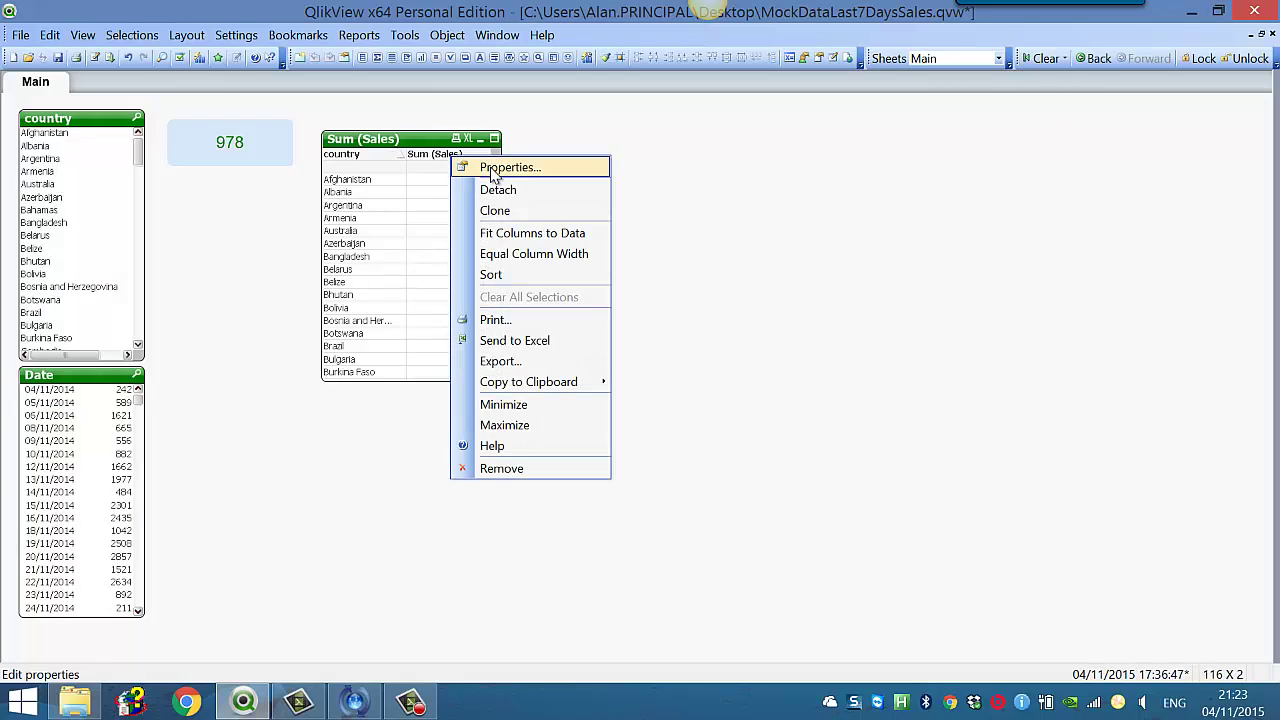
pyautogui.click(492, 170)
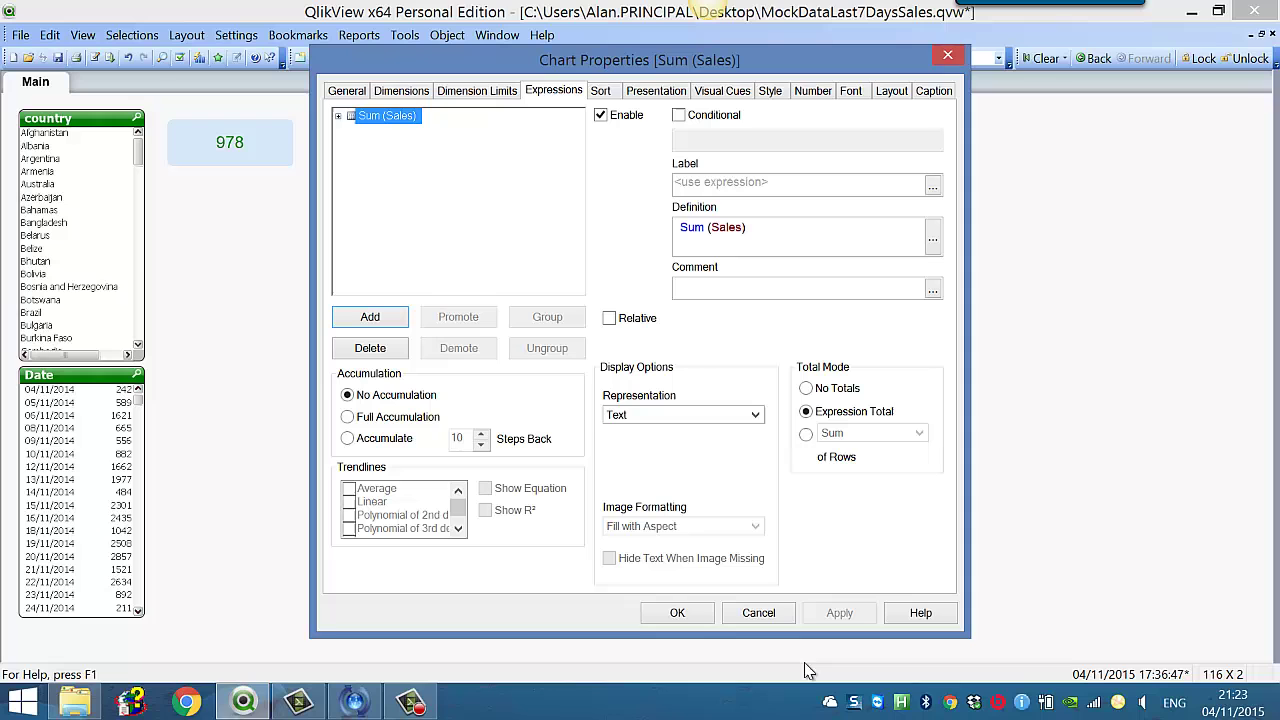
pyautogui.click(930, 243)
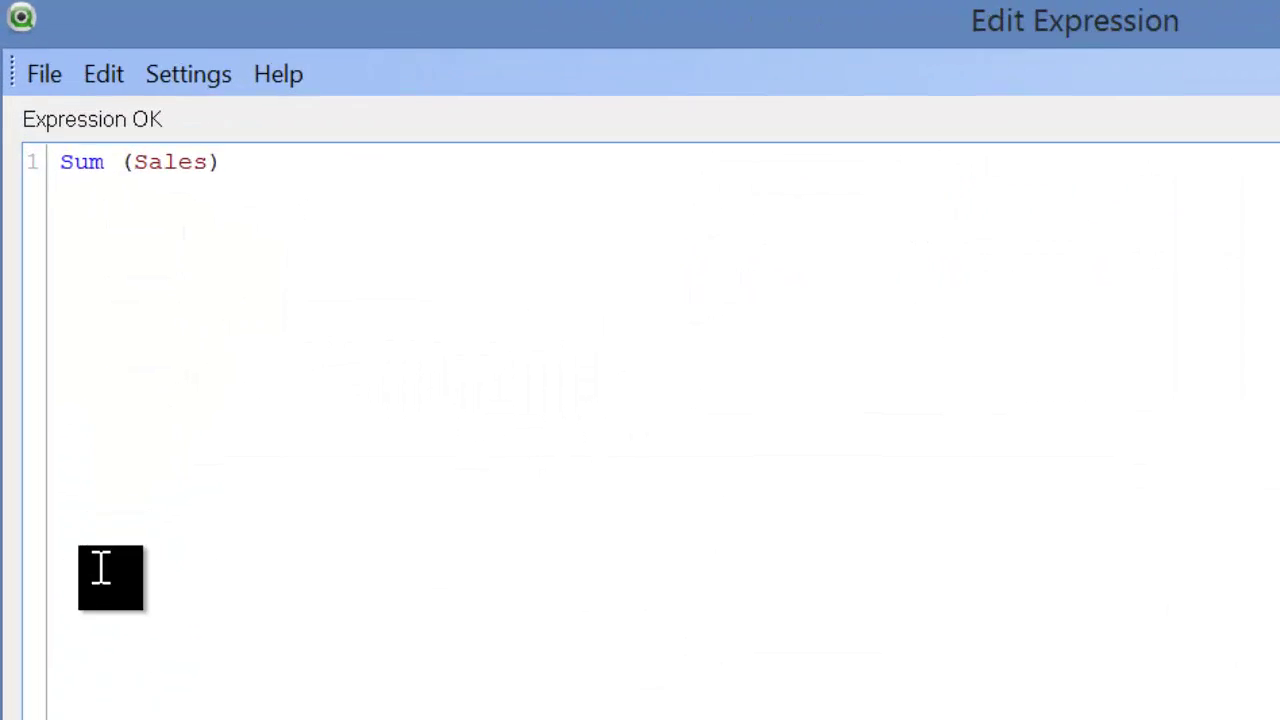
# - Change the expression to Sum({<country = {'China'}>}Sales) and close the editors
pyautogui.click(132, 162)
pyautogui.write('{}')
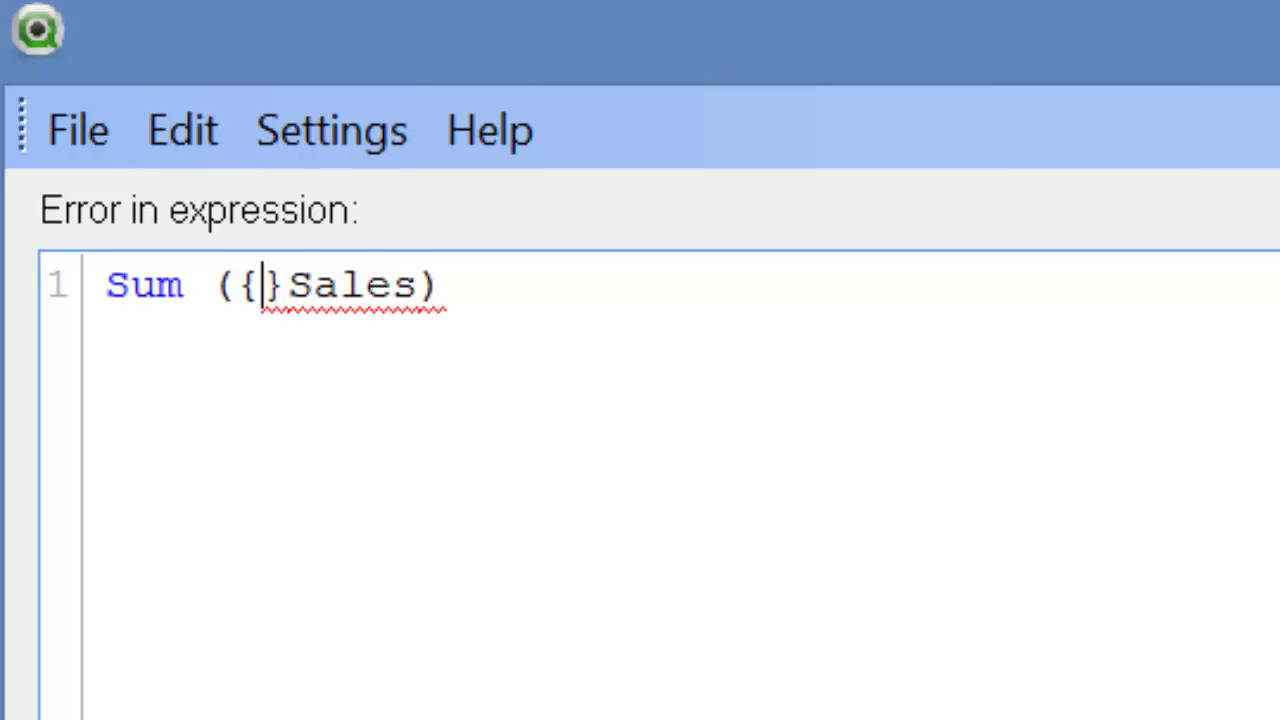
pyautogui.write('<>')
pyautogui.click(289, 286)
pyautogui.write('coun')
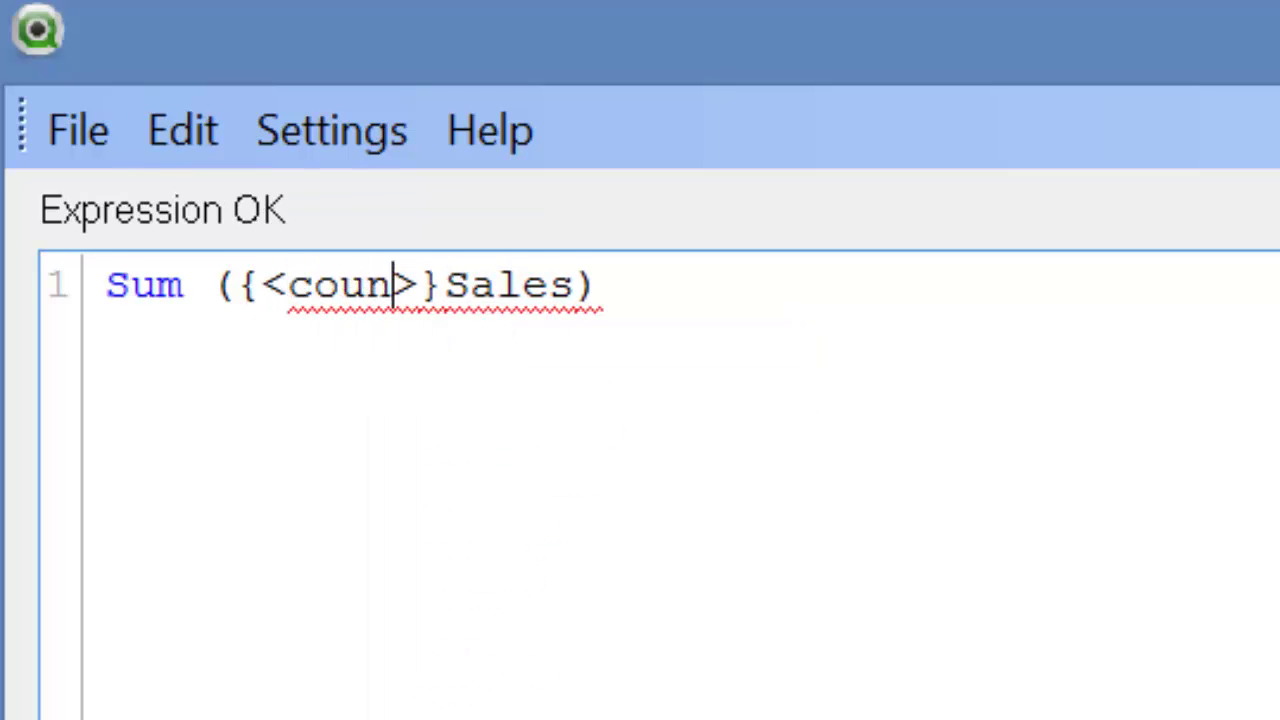
pyautogui.write('try = ')
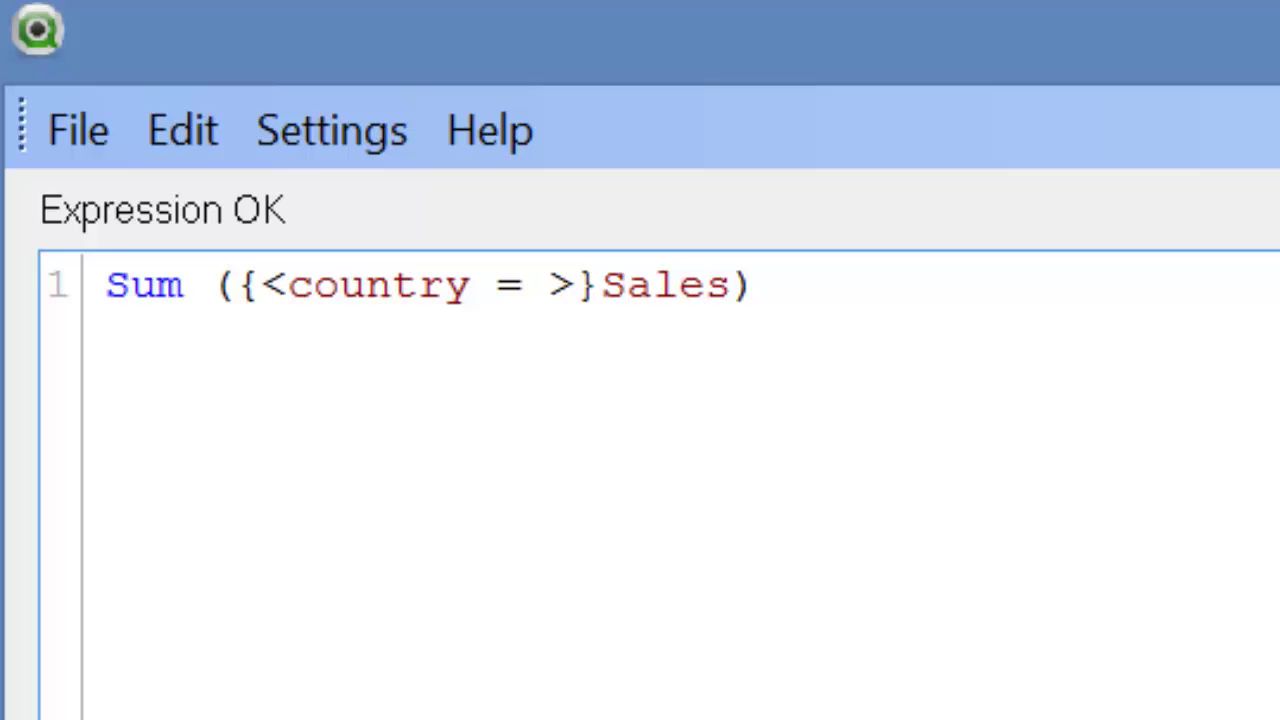
pyautogui.write("{''")
pyautogui.press('Left')
pyautogui.write('China')
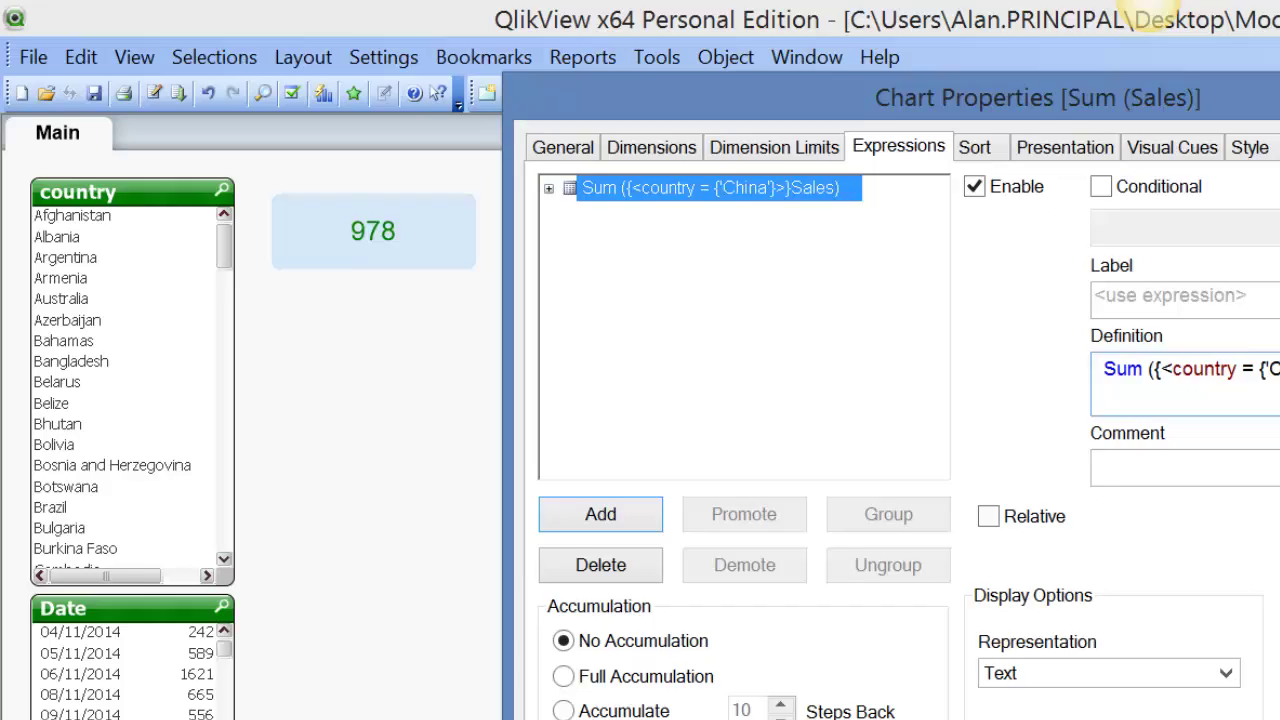
pyautogui.press('Return')
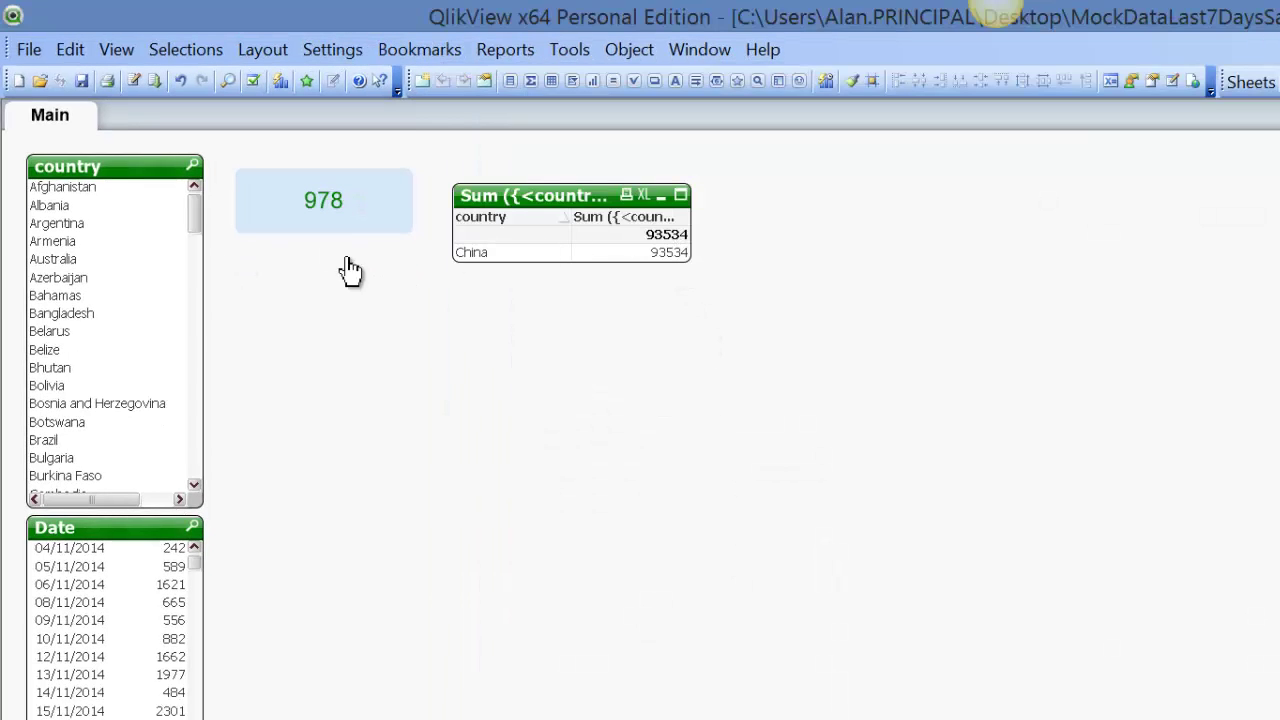
# - Add a Date = 03/11/2015 modifier to the chart's set expression and apply it
pyautogui.rightClick(645, 223)
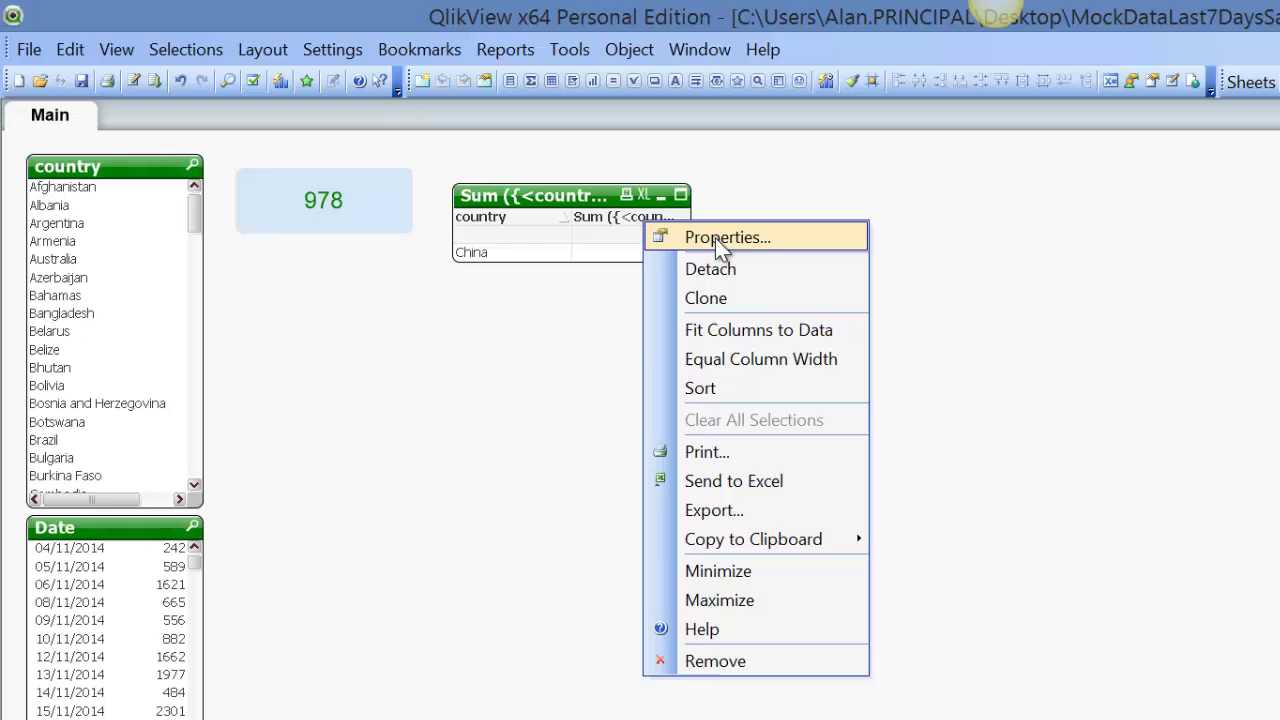
pyautogui.click(715, 237)
pyautogui.click(1272, 338)
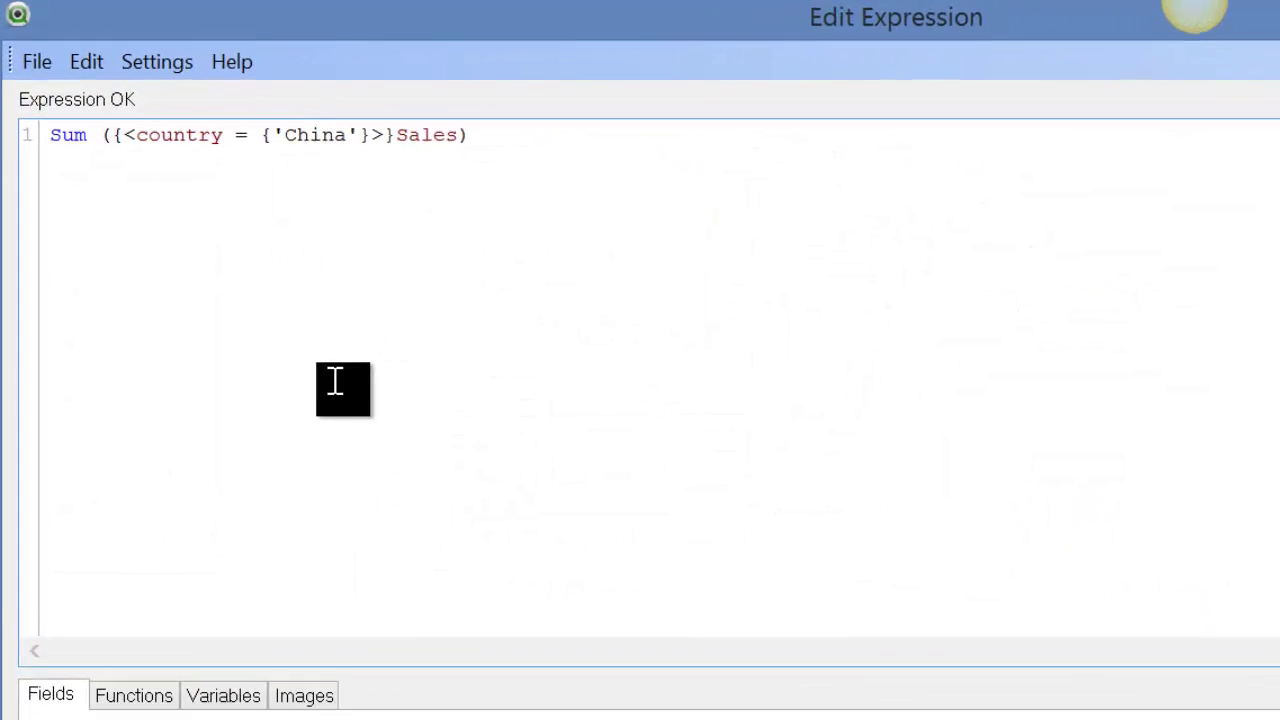
pyautogui.write('Date = ')
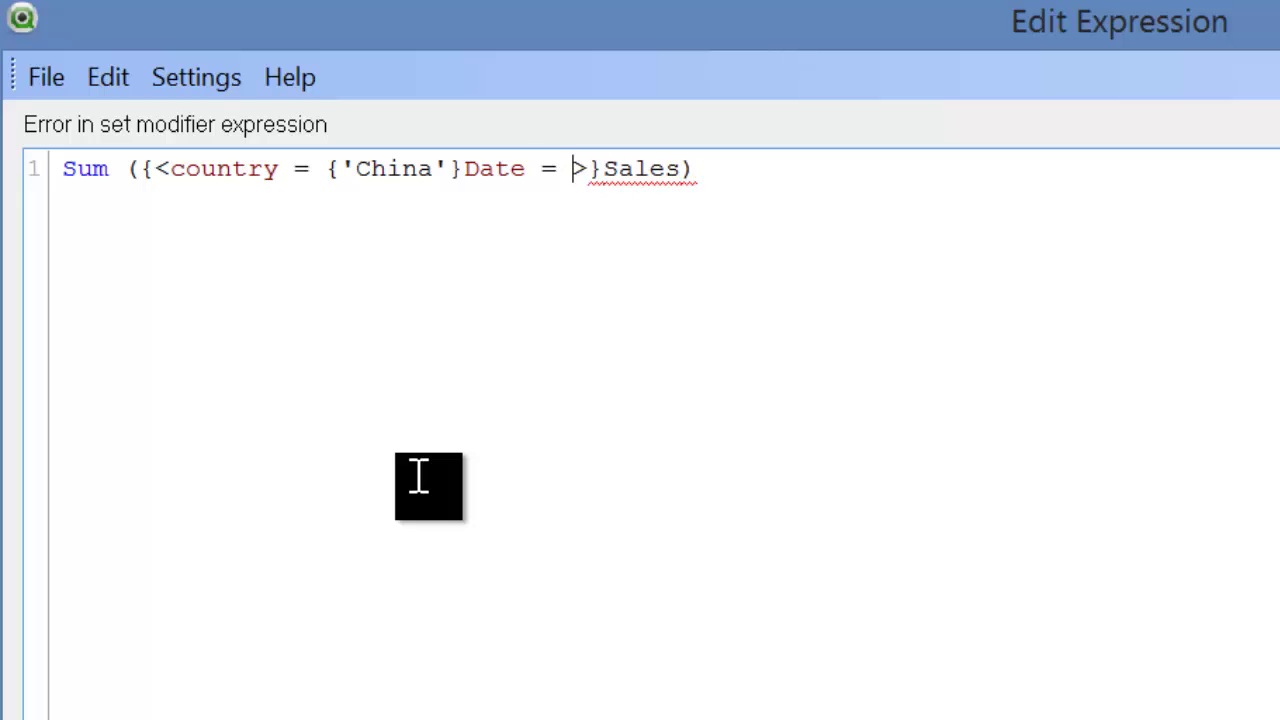
pyautogui.write('{}')
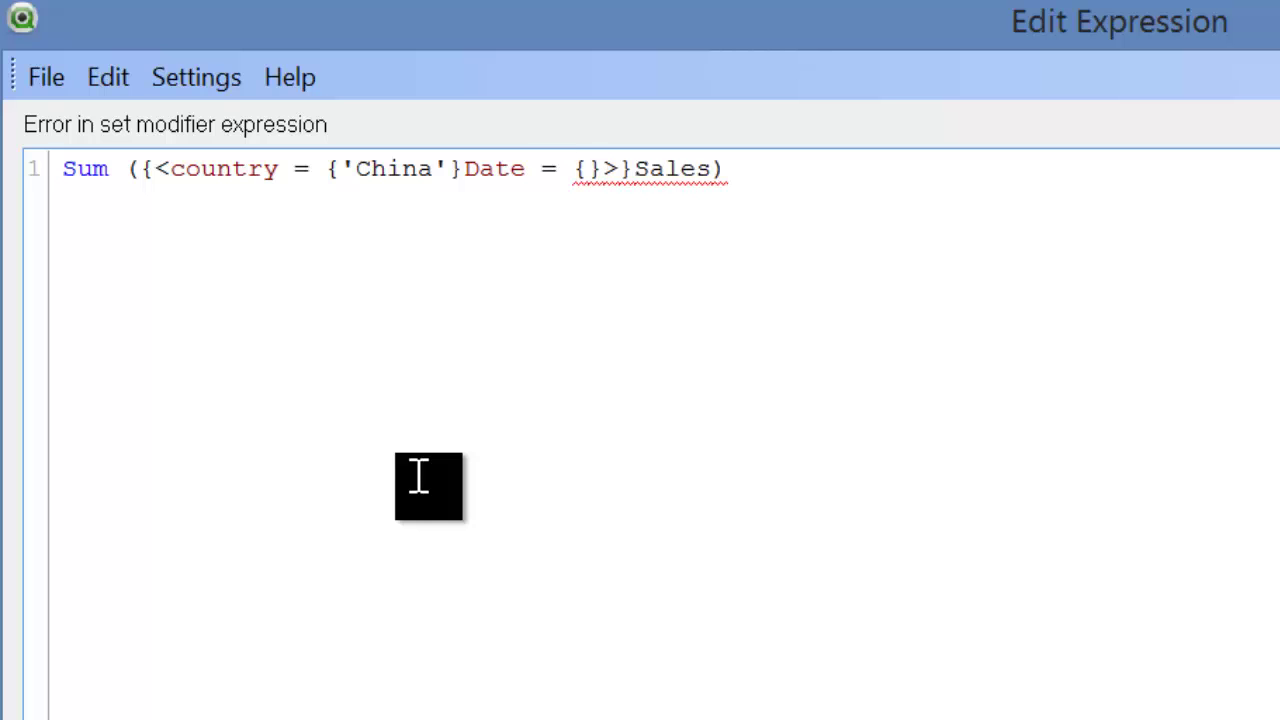
pyautogui.write("''")
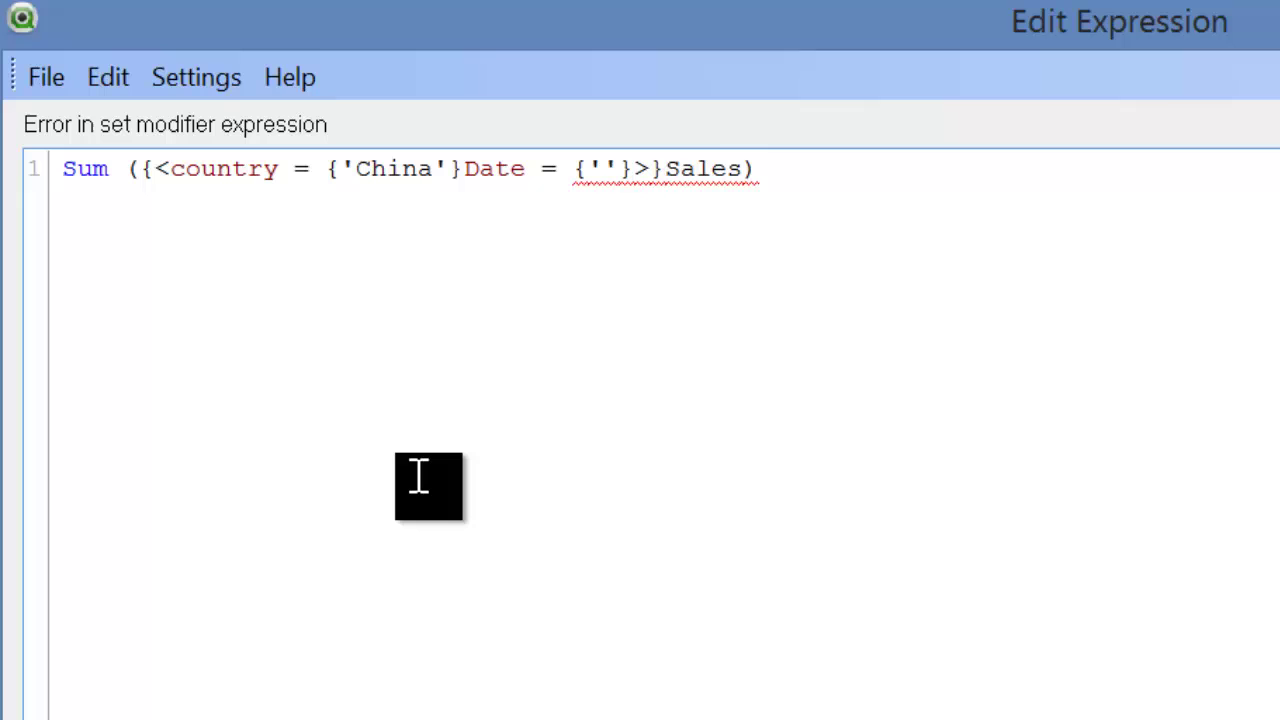
pyautogui.write('03/11/20')
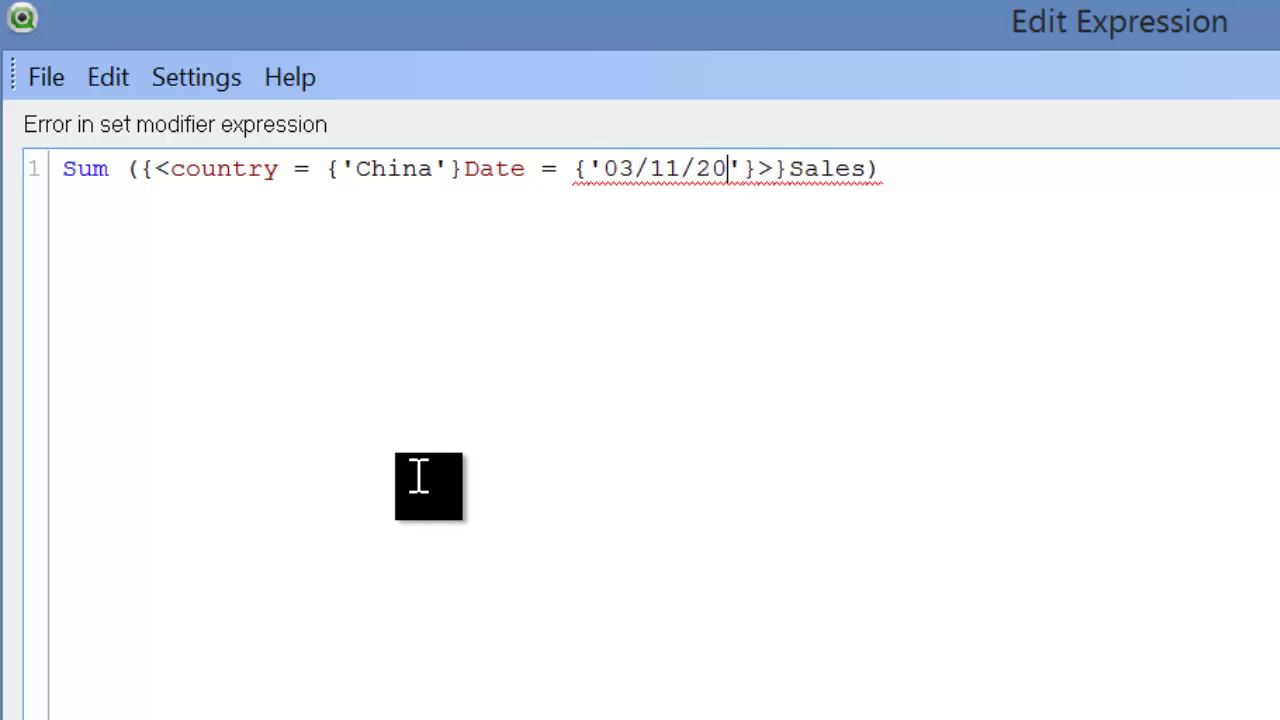
pyautogui.write('15')
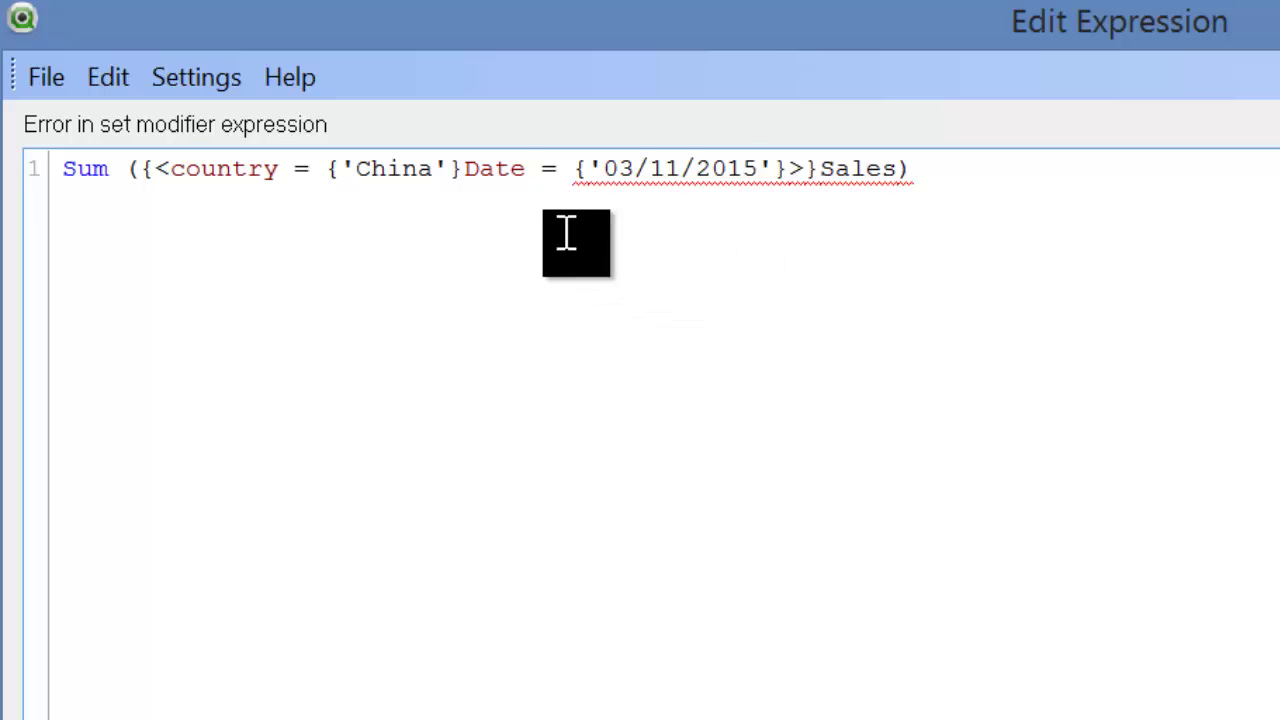
pyautogui.write(',')
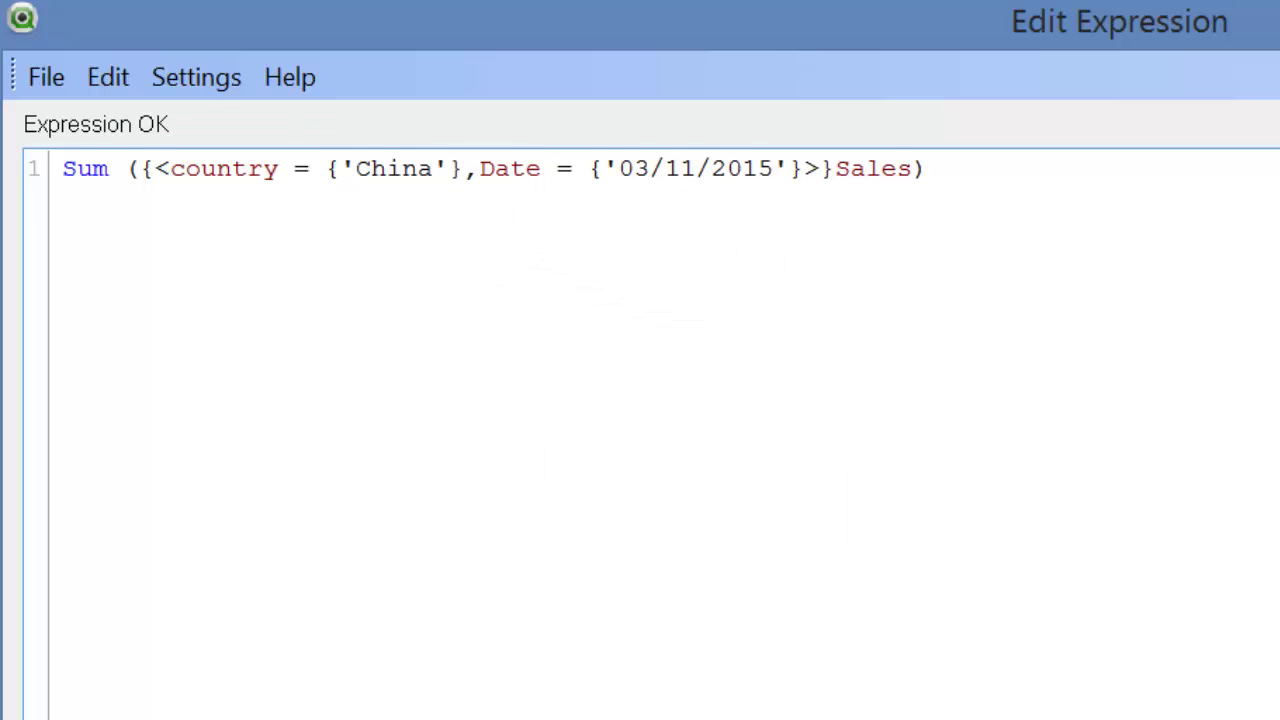
pyautogui.press('Return')
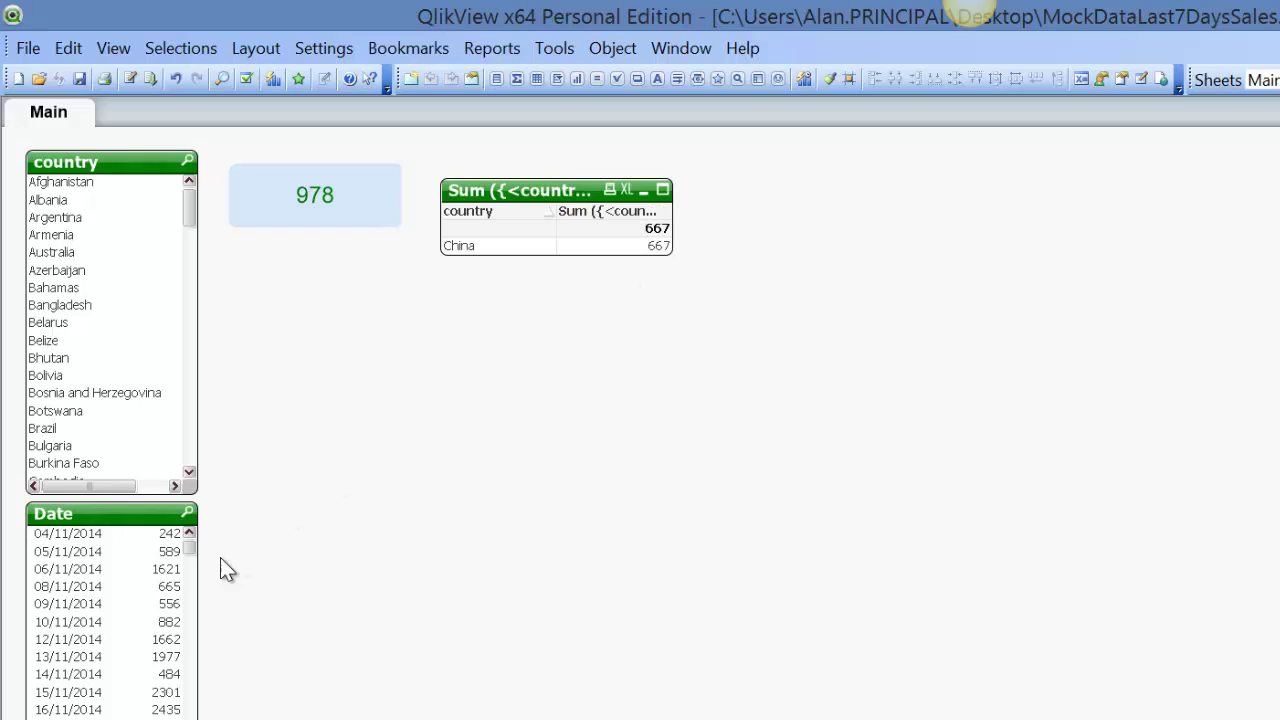
# - Select China in the country listbox and scroll the Date list to 03/11/2015 (667)
pyautogui.moveTo(193, 560); pyautogui.dragTo(190, 604)
pyautogui.click(186, 164)
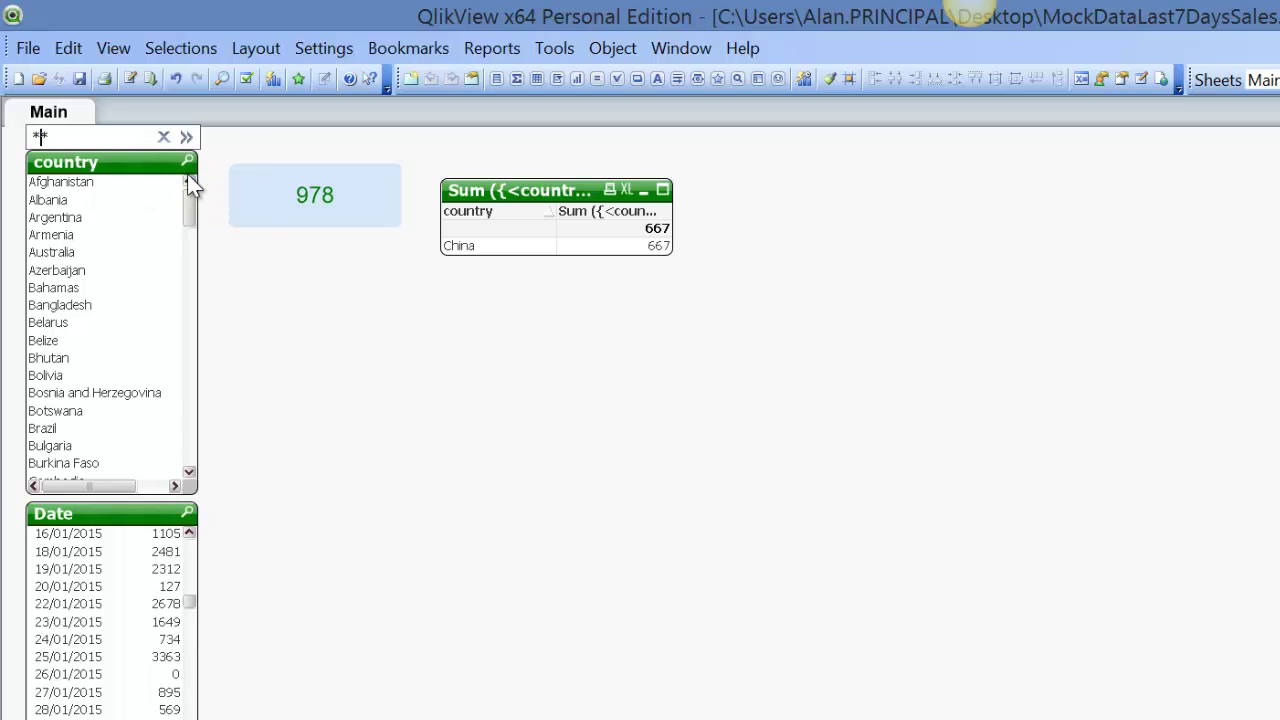
pyautogui.write('china')
pyautogui.click(129, 181)
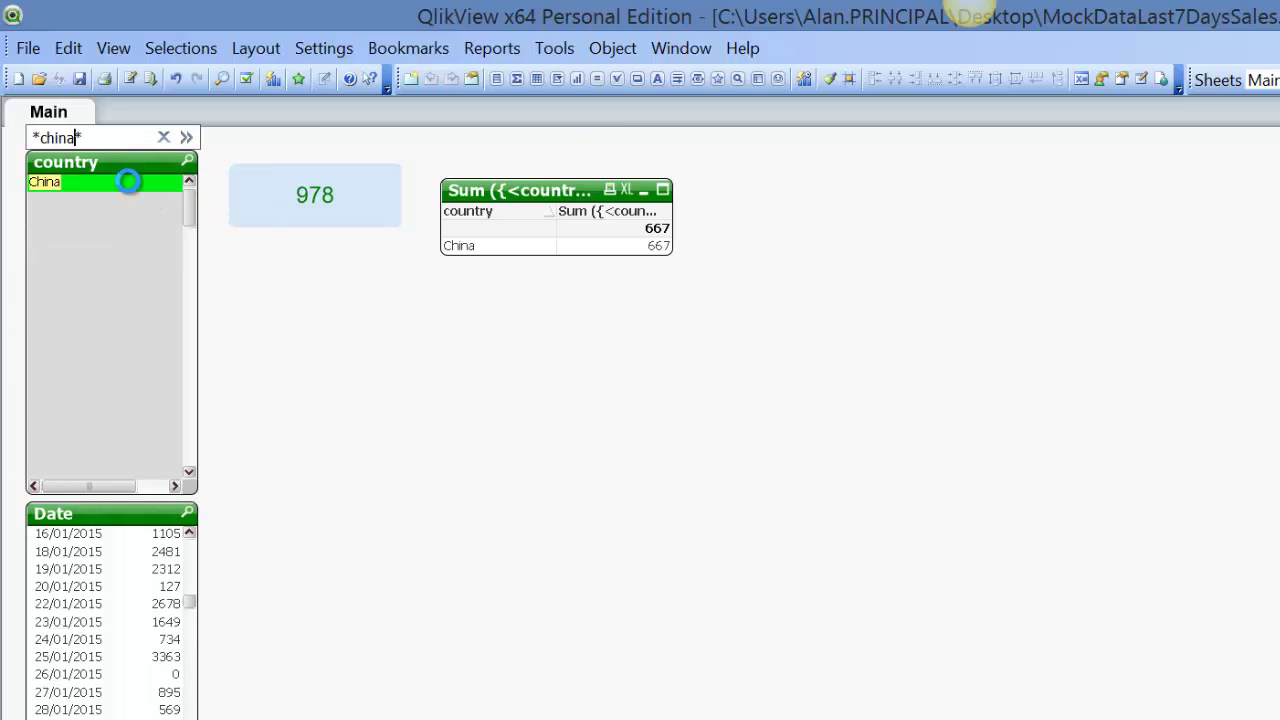
pyautogui.moveTo(189, 553); pyautogui.dragTo(200, 677)
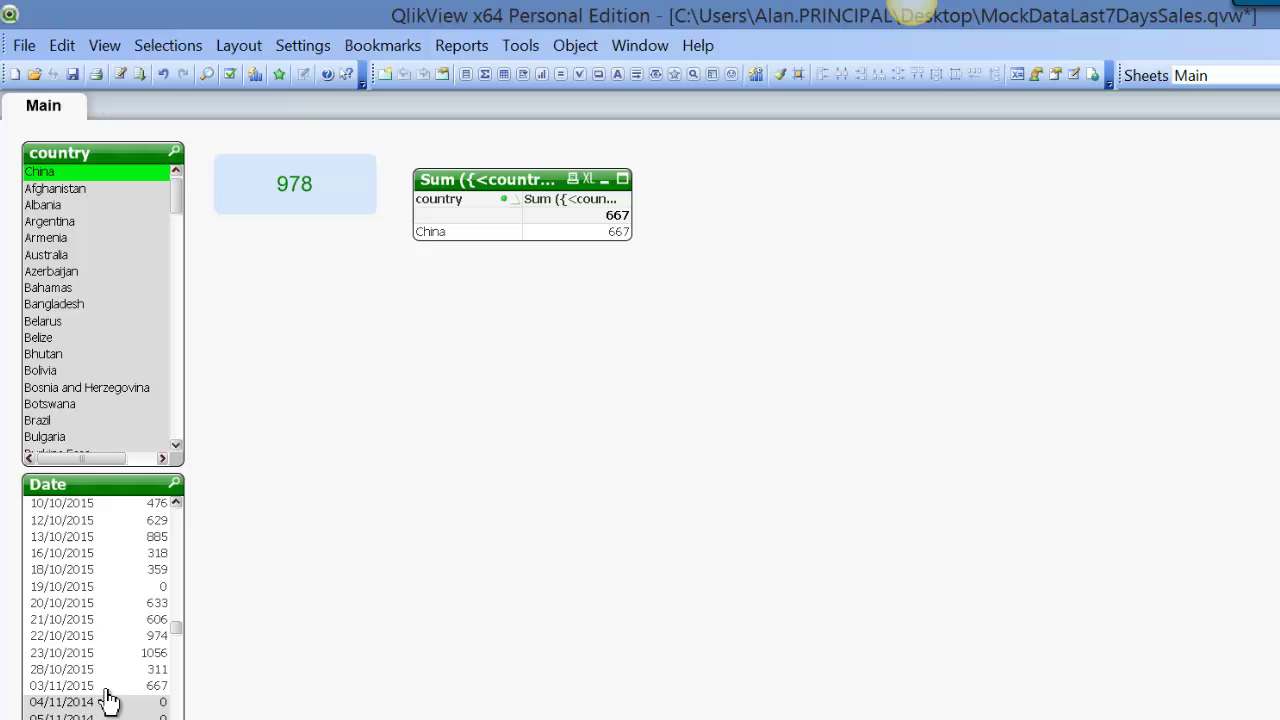
# - Open the chart's expression editor and delete the fixed '03/11/2015' date literal
pyautogui.rightClick(597, 215)
pyautogui.click(634, 219)
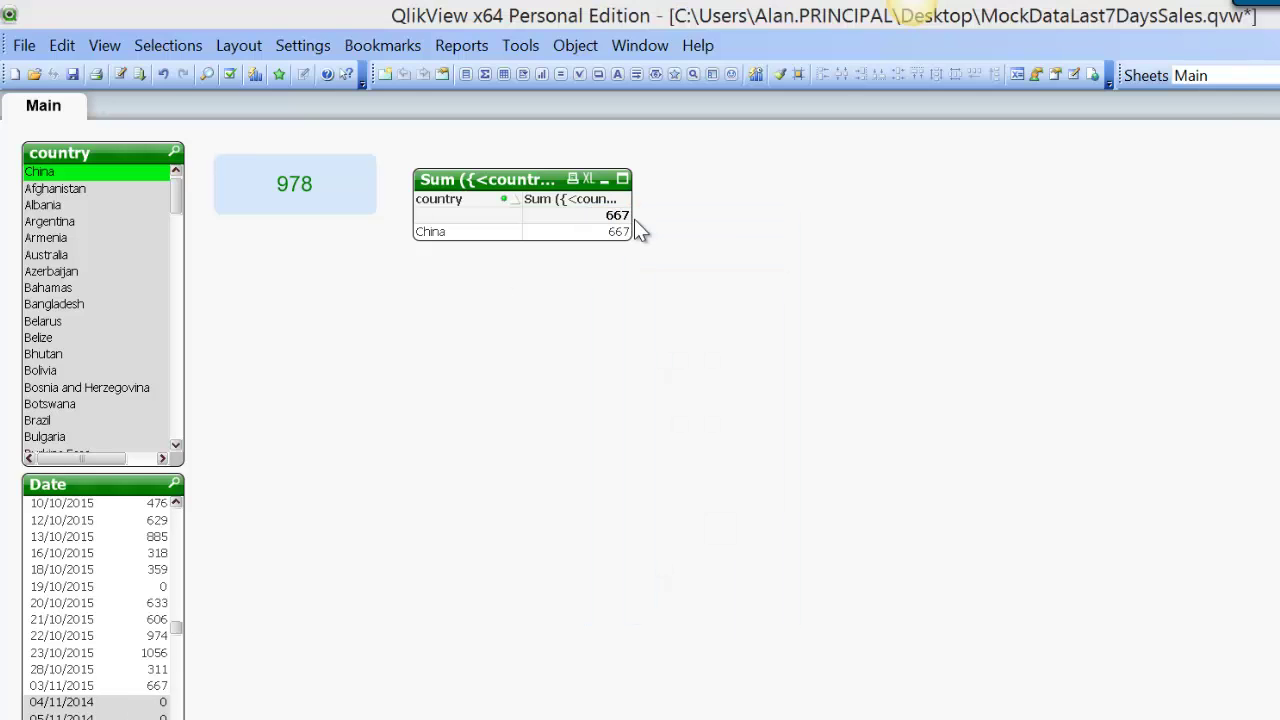
pyautogui.click(1201, 318)
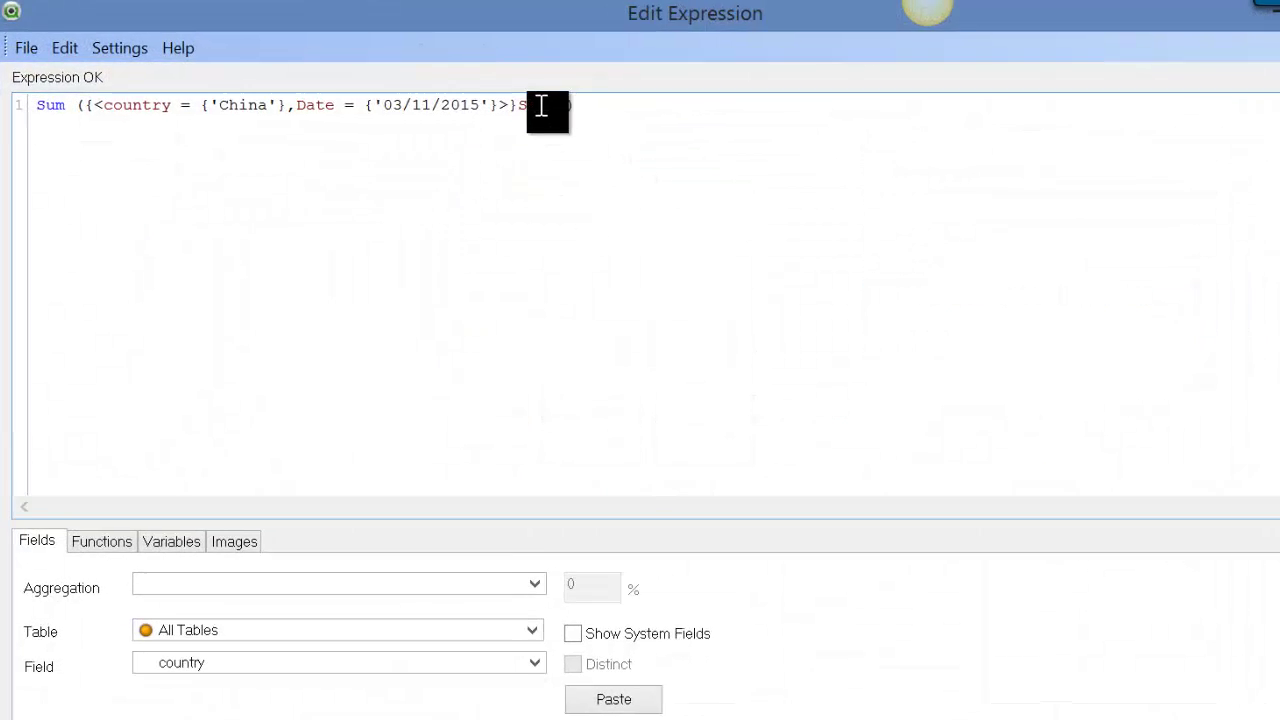
pyautogui.moveTo(728, 157); pyautogui.dragTo(557, 158)
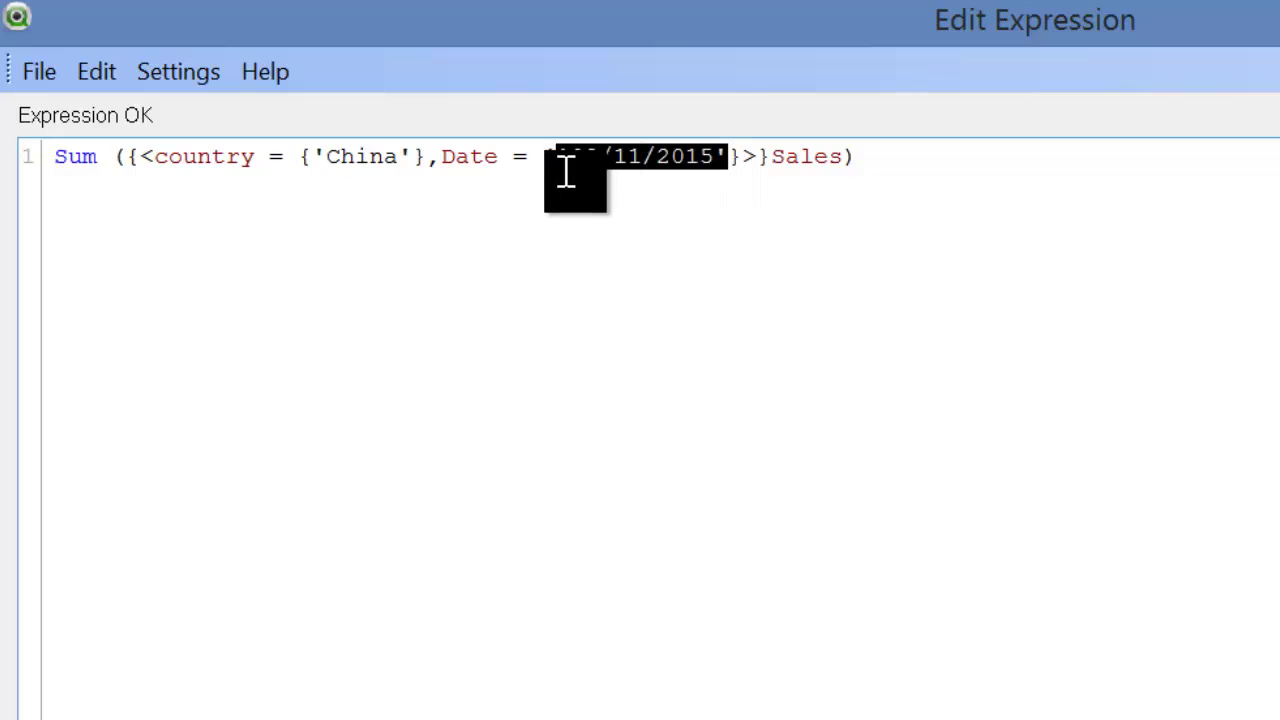
pyautogui.press('Delete')
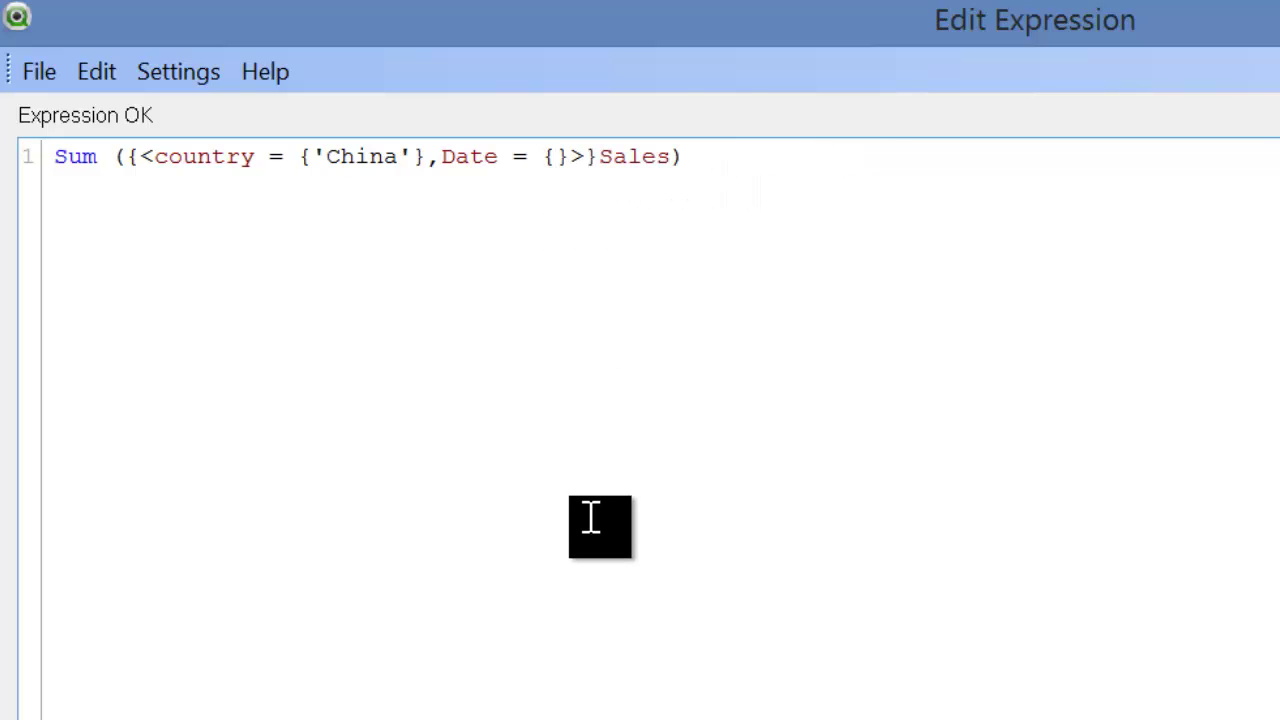
# - Enter the date range "<=$(=MAX(Date))>=$(=MAX(Date)-7)" as the Date condition
pyautogui.write('""')
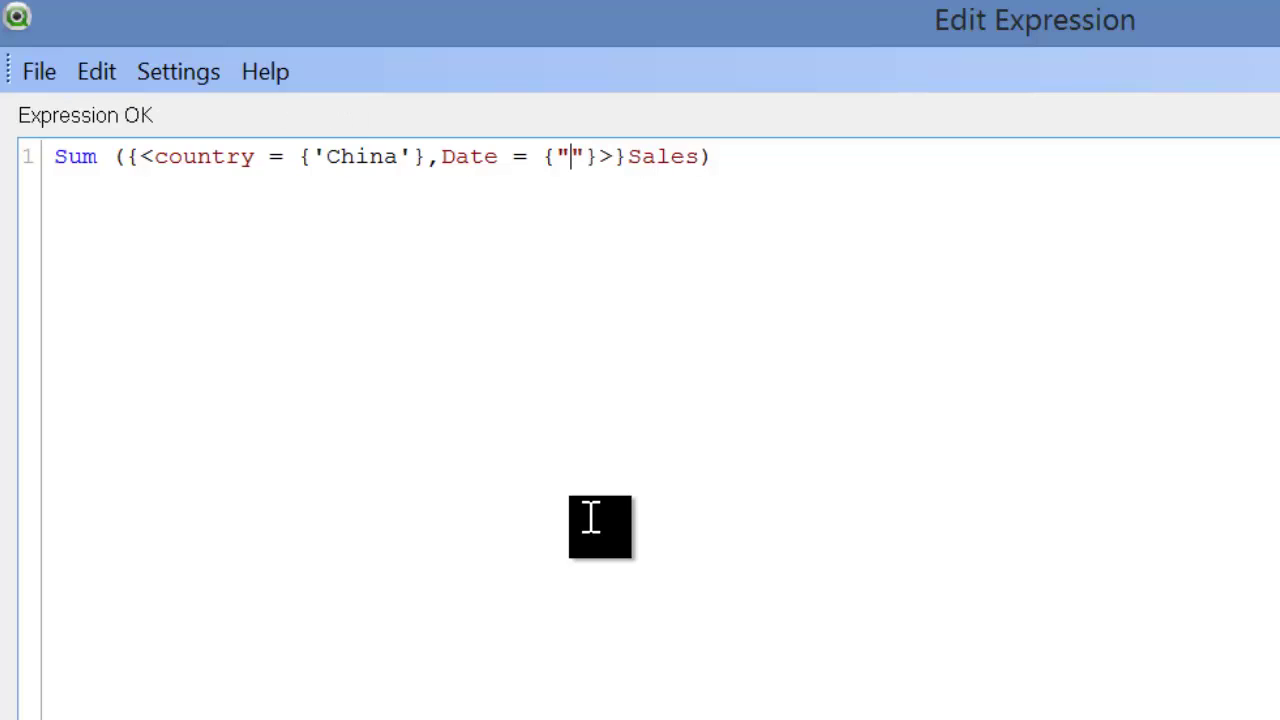
pyautogui.write('$')
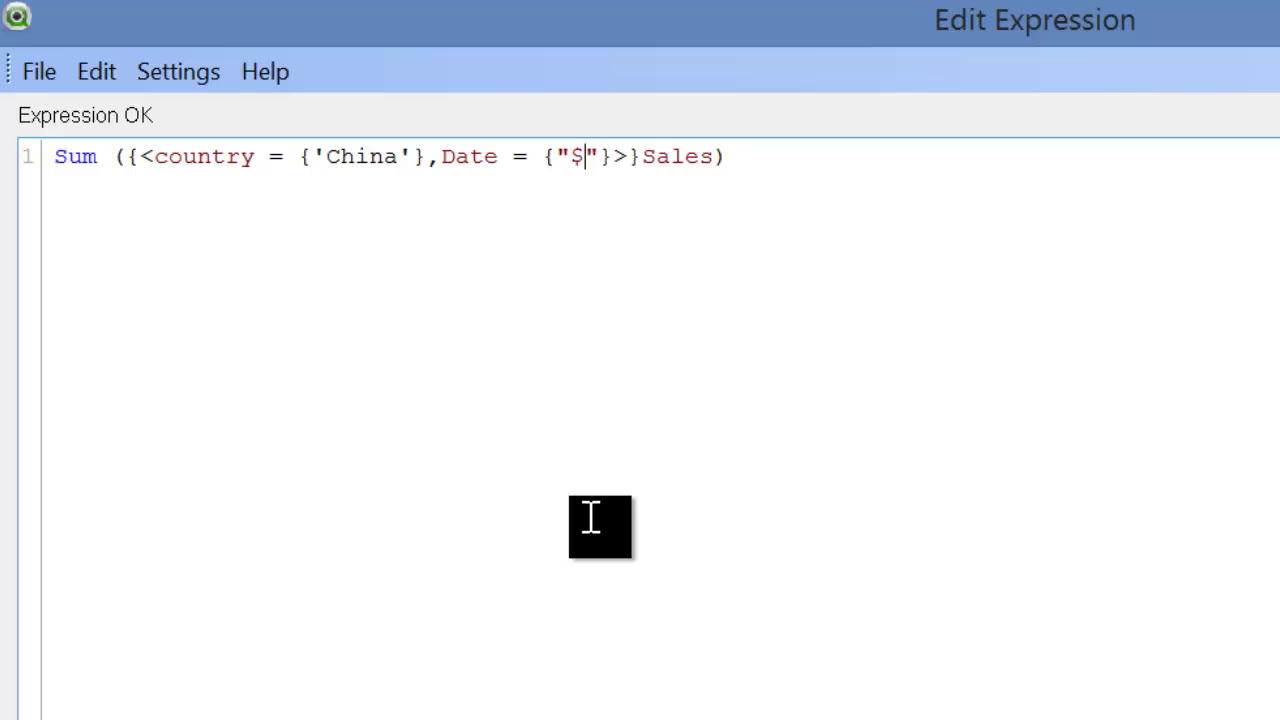
pyautogui.write('(=')
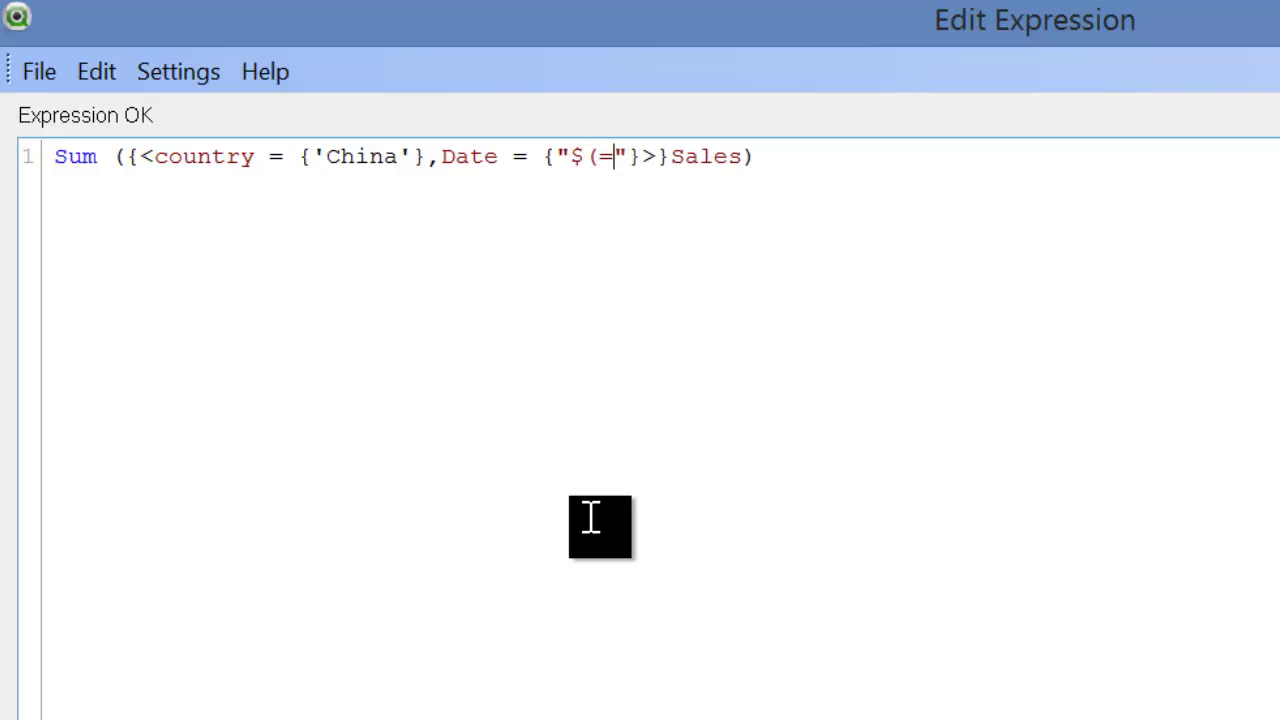
pyautogui.write('MAX(')
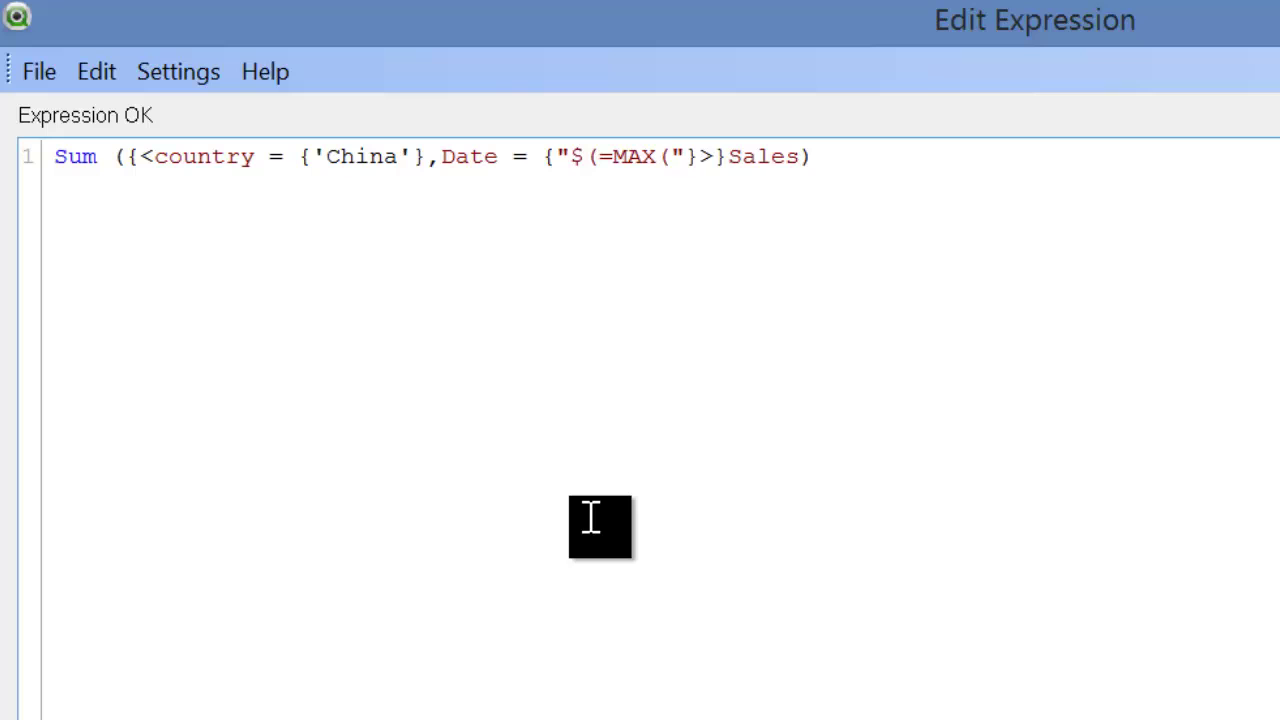
pyautogui.write('Date')
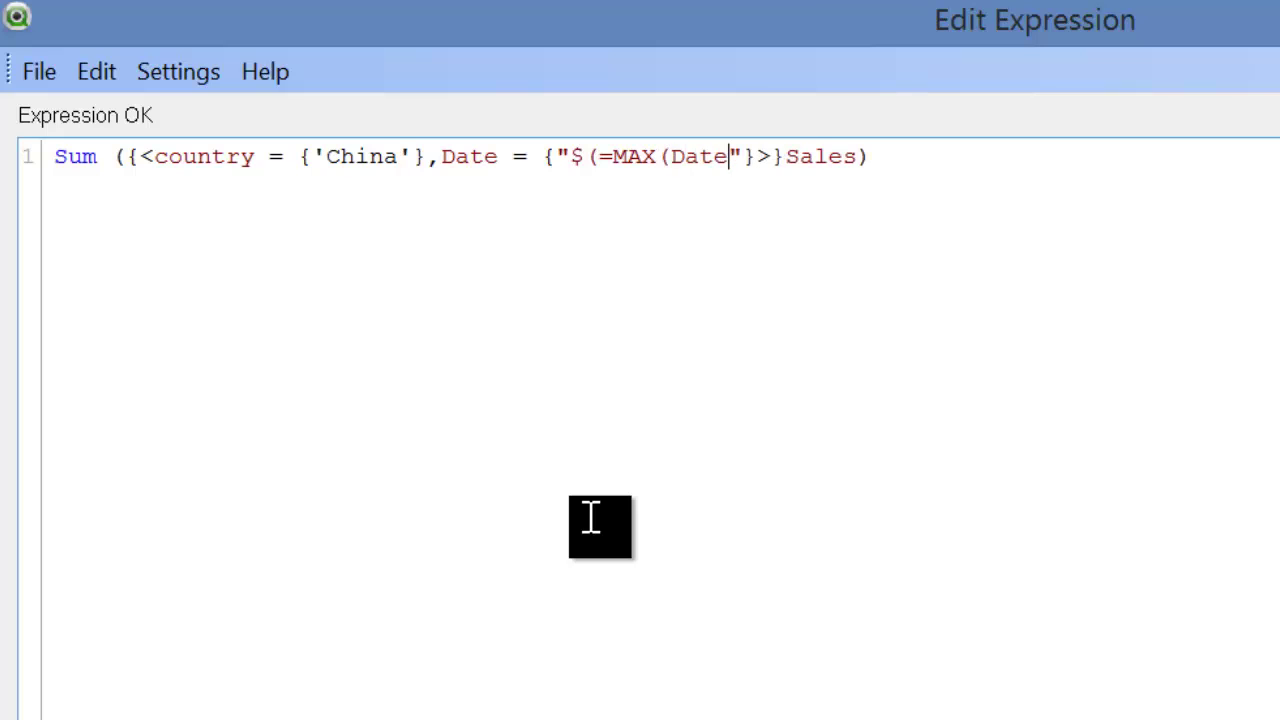
pyautogui.write(')')
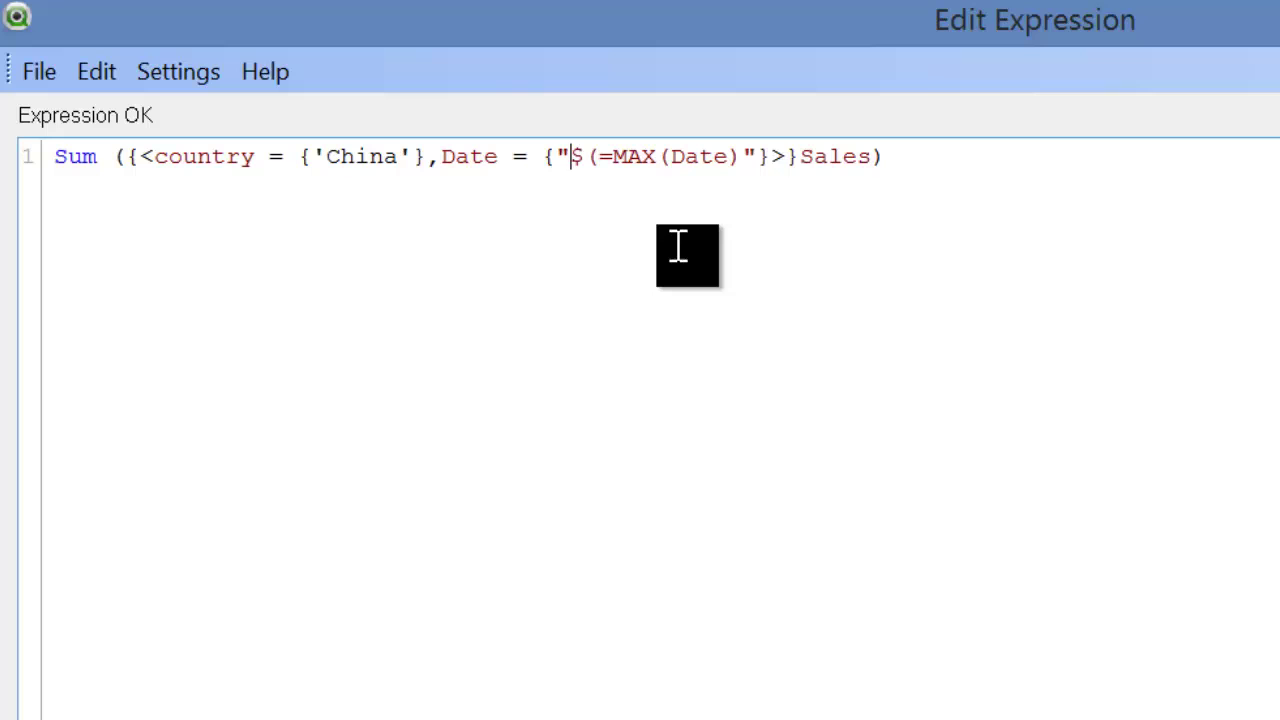
pyautogui.write('>=')
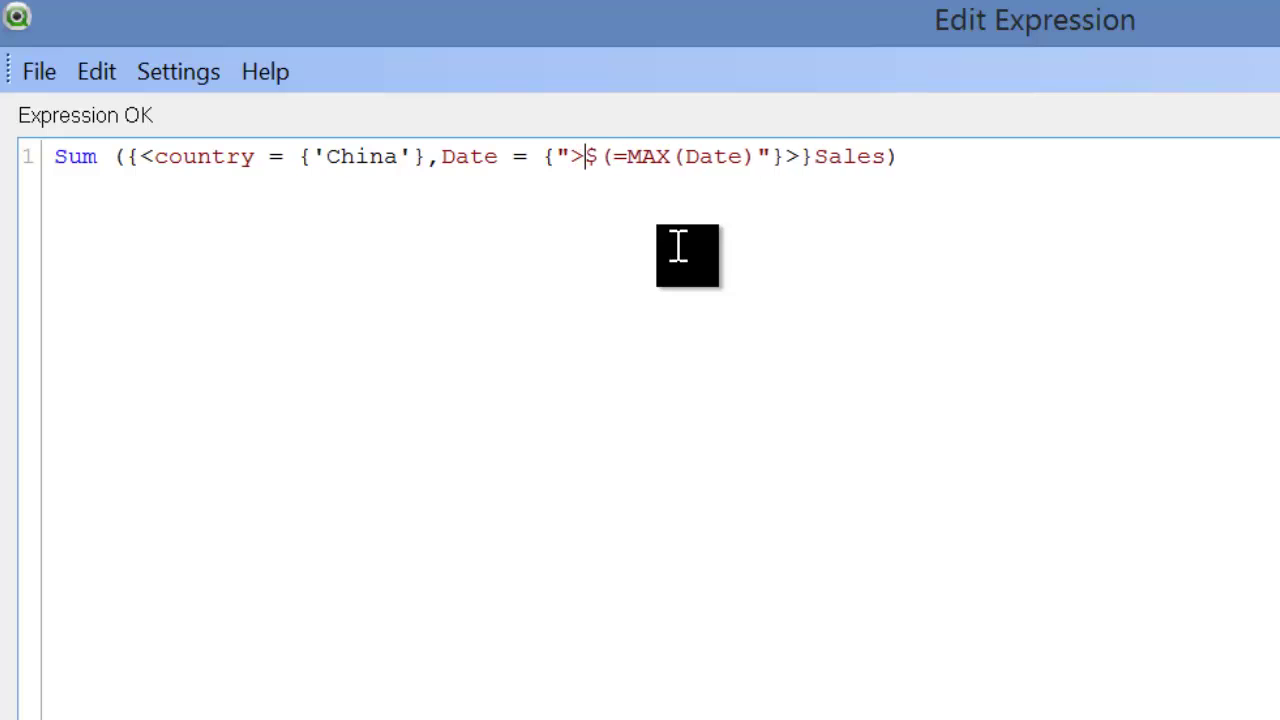
pyautogui.click(779, 156)
pyautogui.write(')')
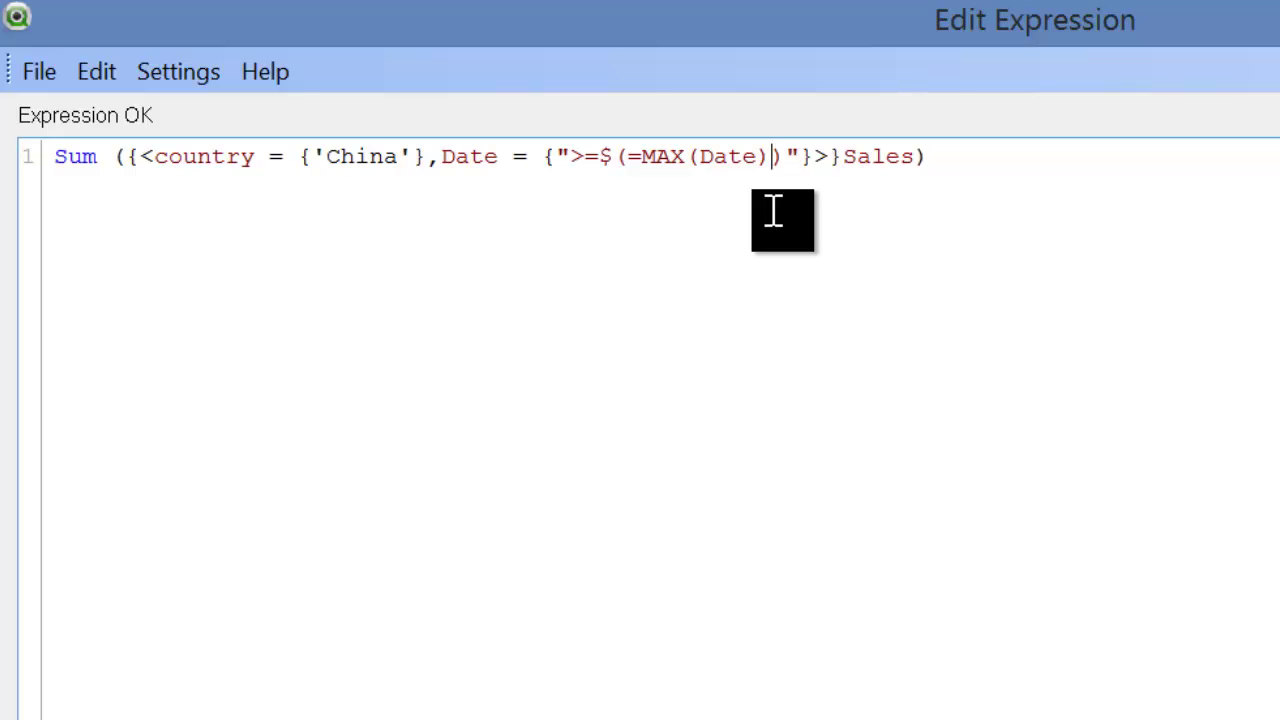
pyautogui.press('BackSpace')
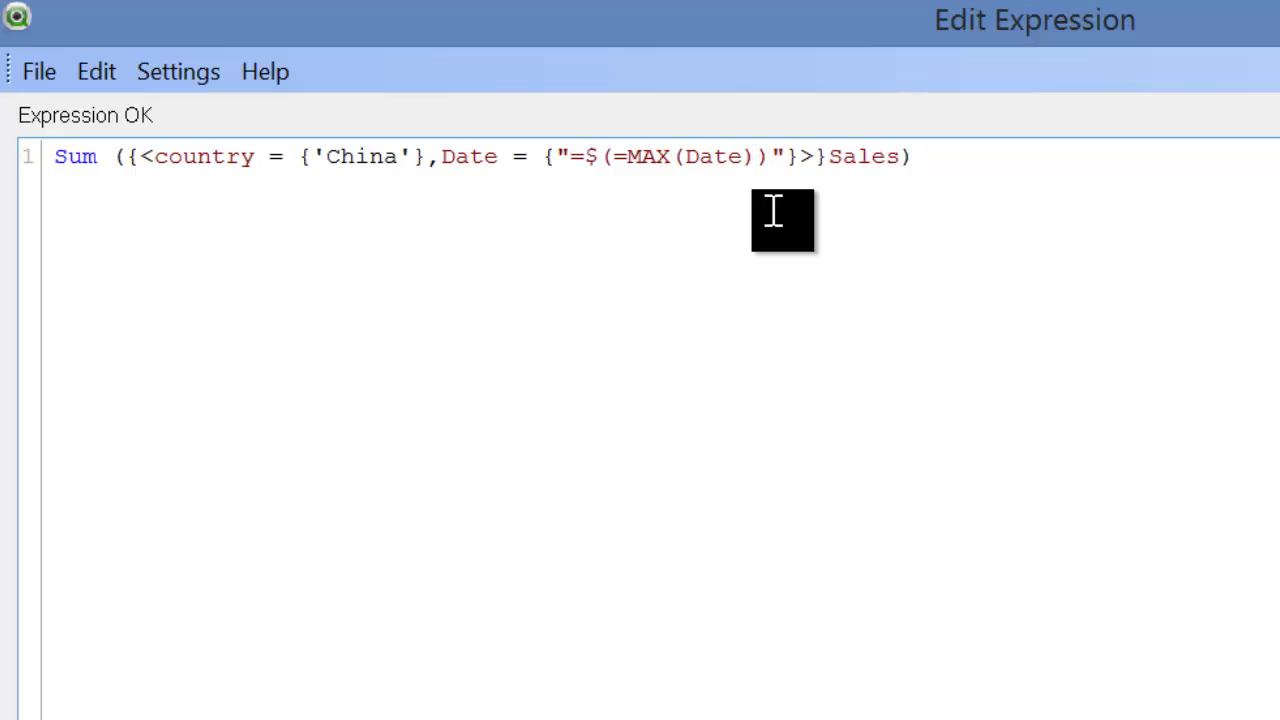
pyautogui.write('<=$(=MAX(Date))')
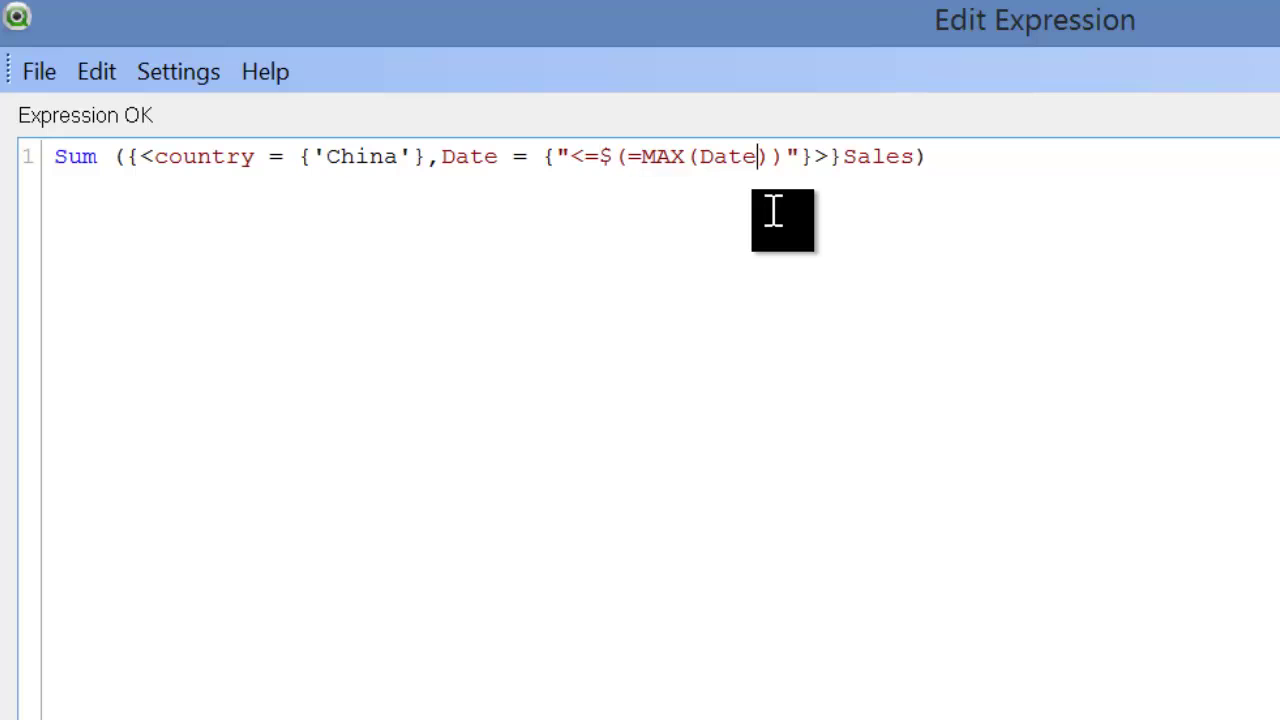
pyautogui.write('>=')
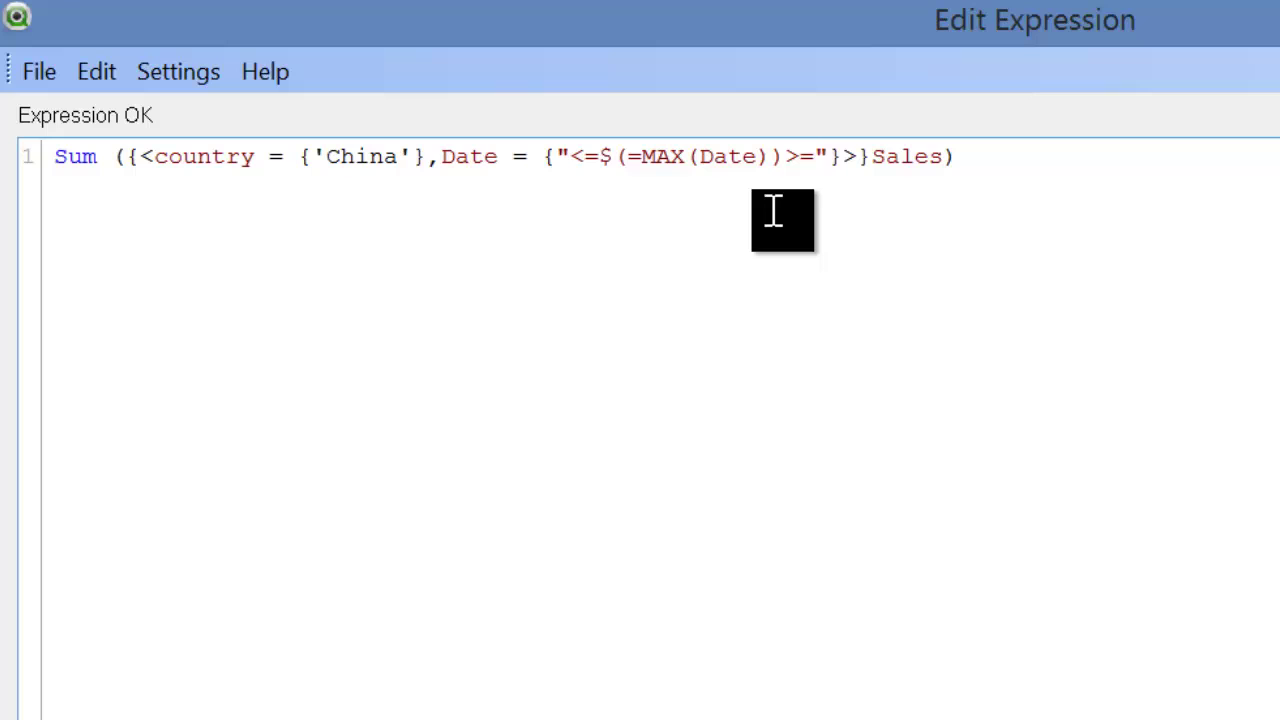
pyautogui.write('$(')
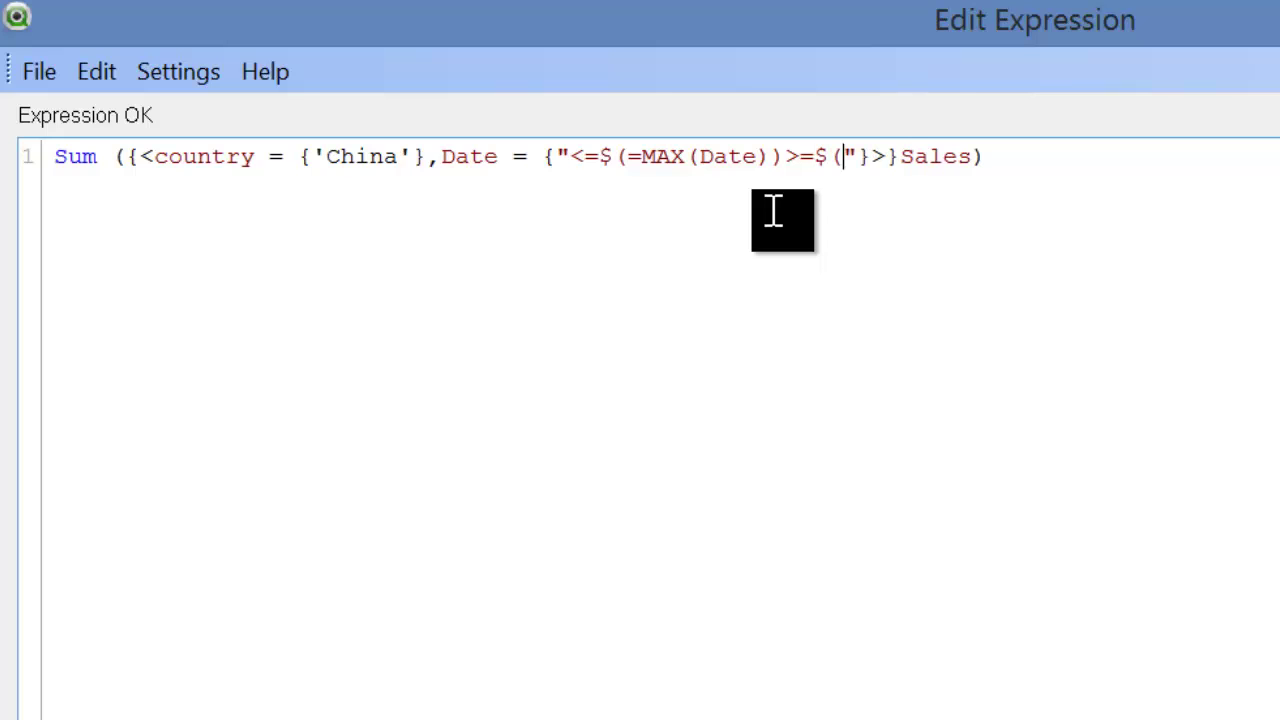
pyautogui.write('=MAX(')
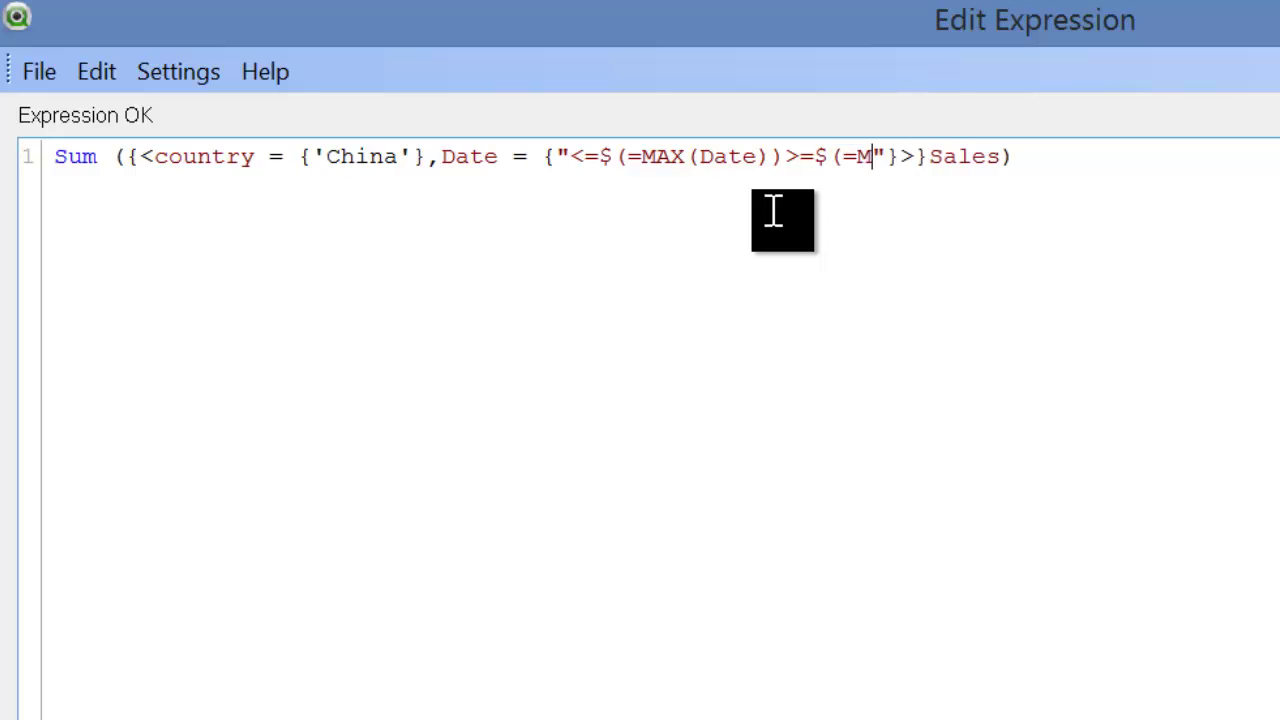
pyautogui.write('Date)')
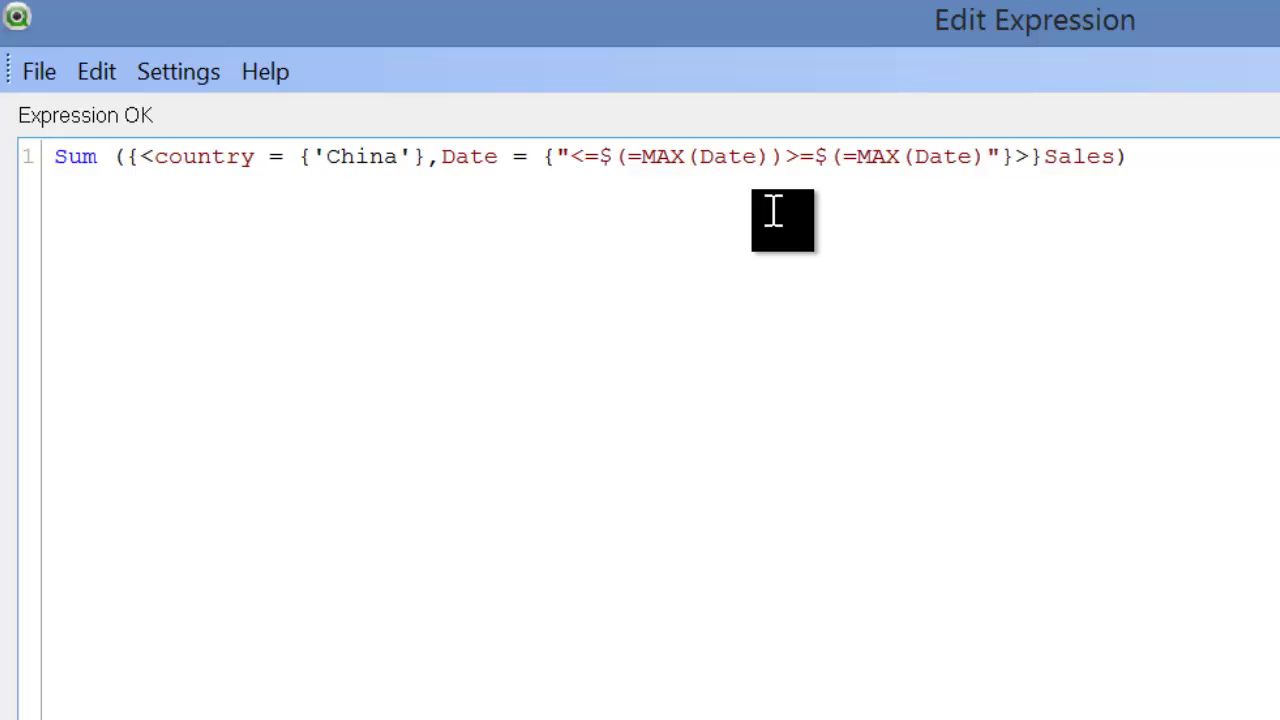
pyautogui.write('-7')
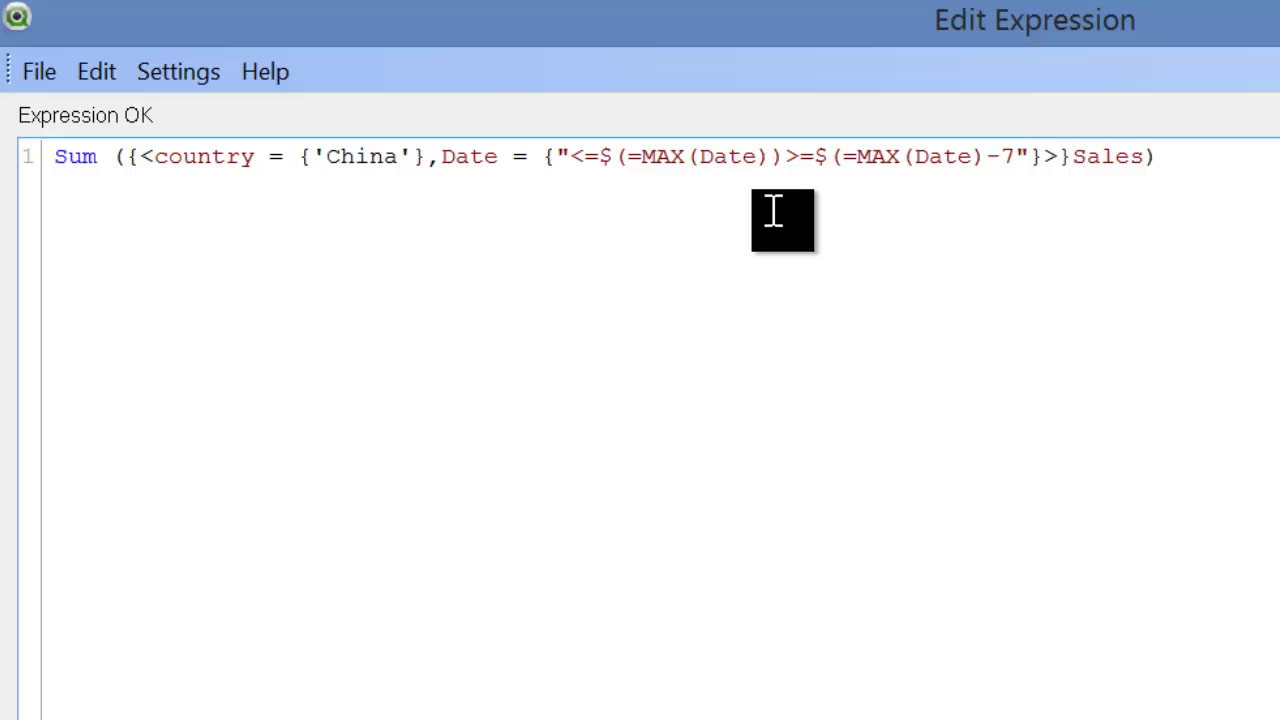
pyautogui.write(')')
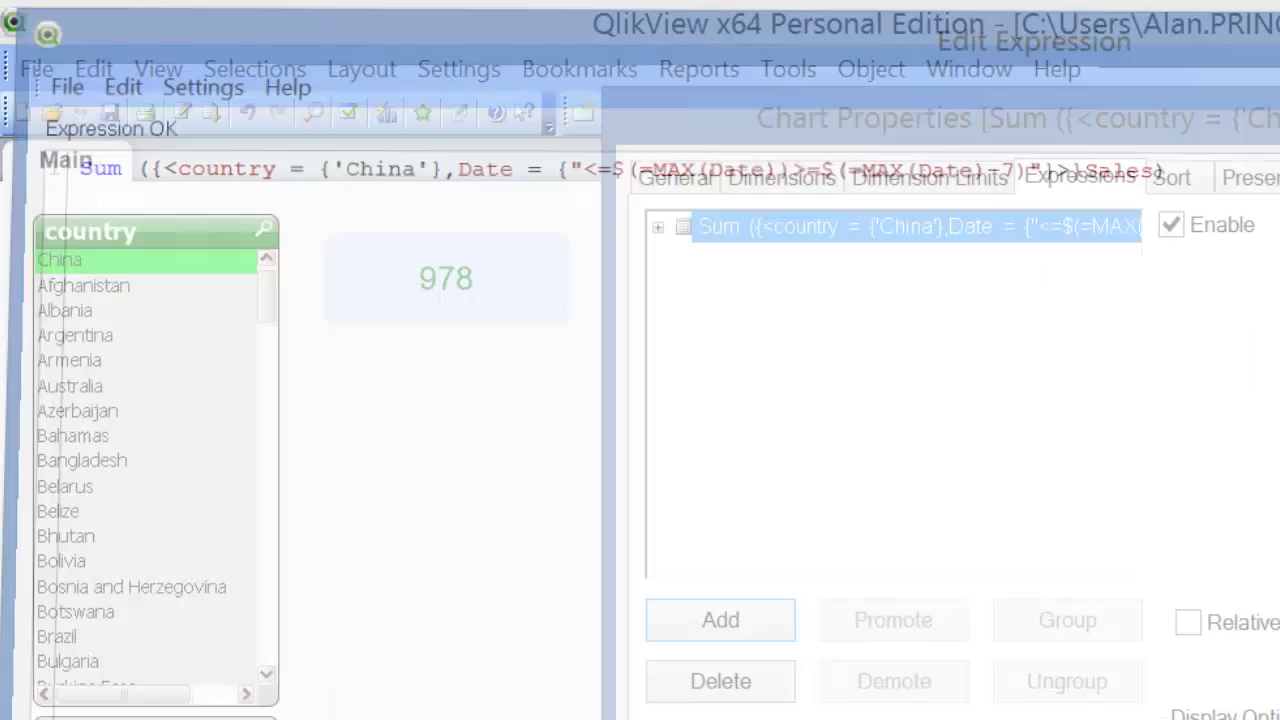
# - Confirm the date-range expression so the table shows China at 978
pyautogui.click(1117, 649)
pyautogui.click(1117, 649)
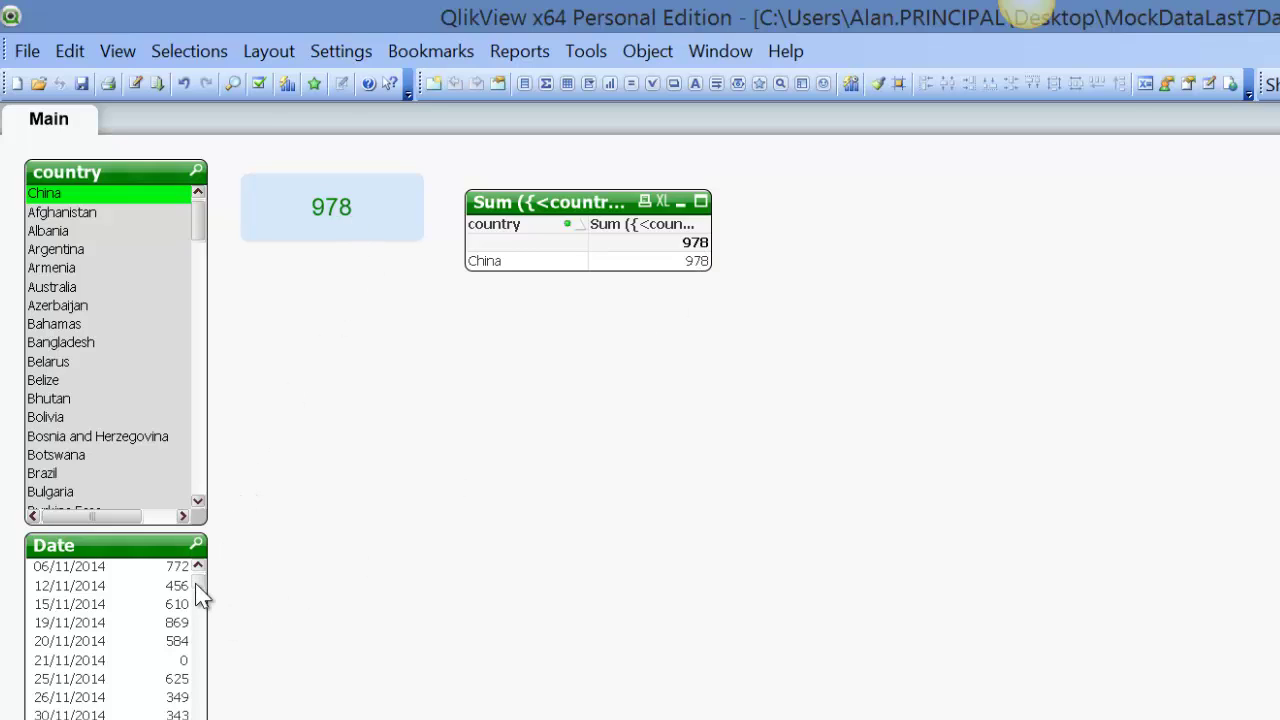
pyautogui.moveTo(200, 594); pyautogui.dragTo(210, 710)
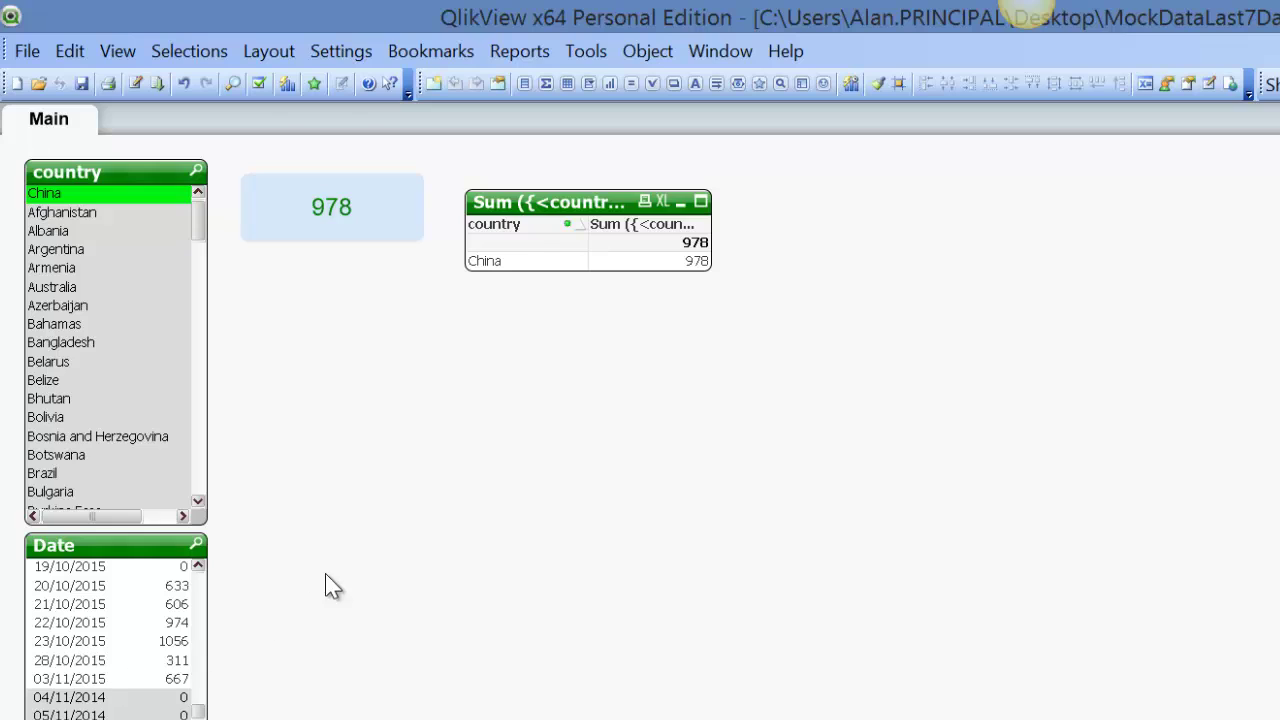
# - Wrap the upper bound MAX(Date) in DATE() and apply the expression
pyautogui.rightClick(683, 238)
pyautogui.click(770, 240)
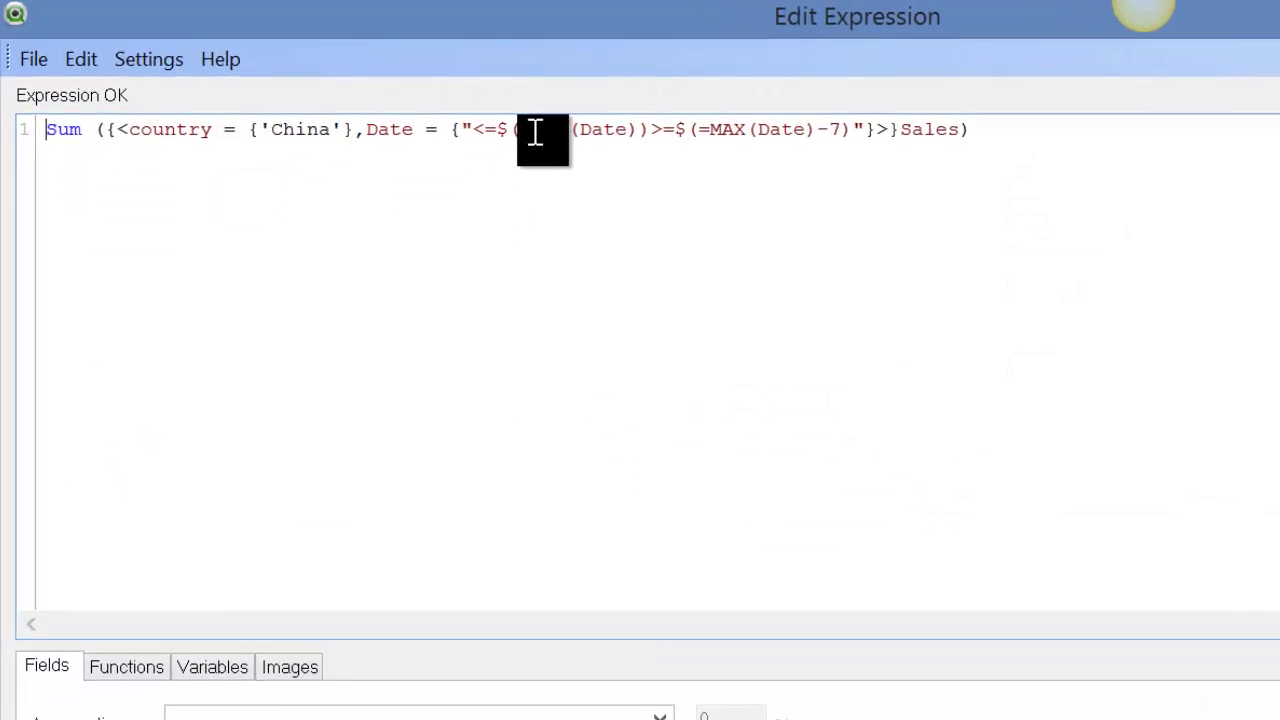
pyautogui.click(623, 150)
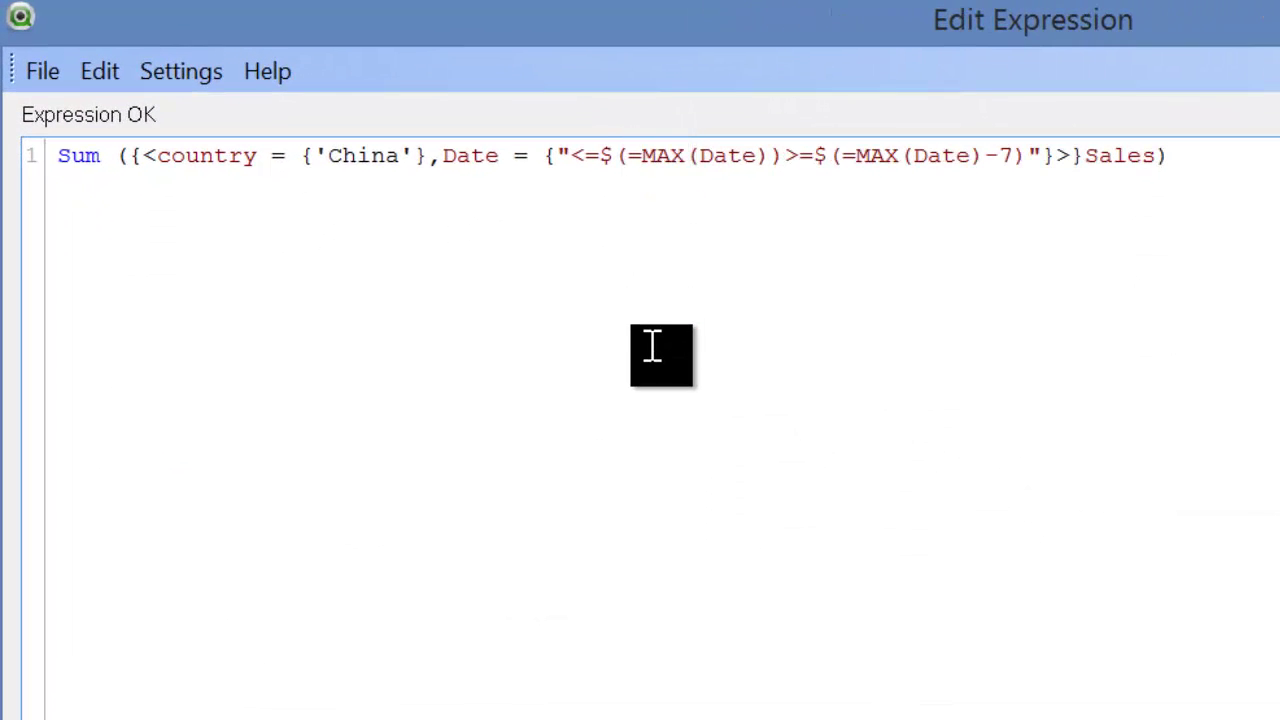
pyautogui.write('DATE(')
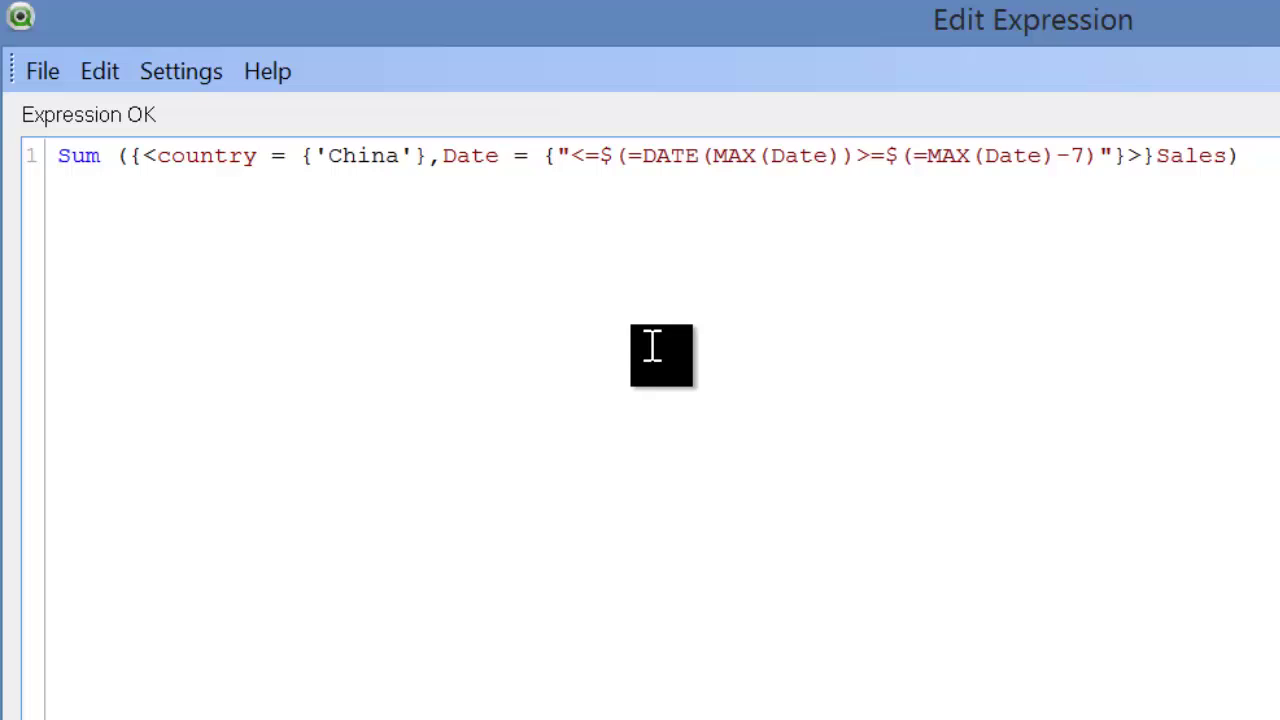
pyautogui.click(845, 157)
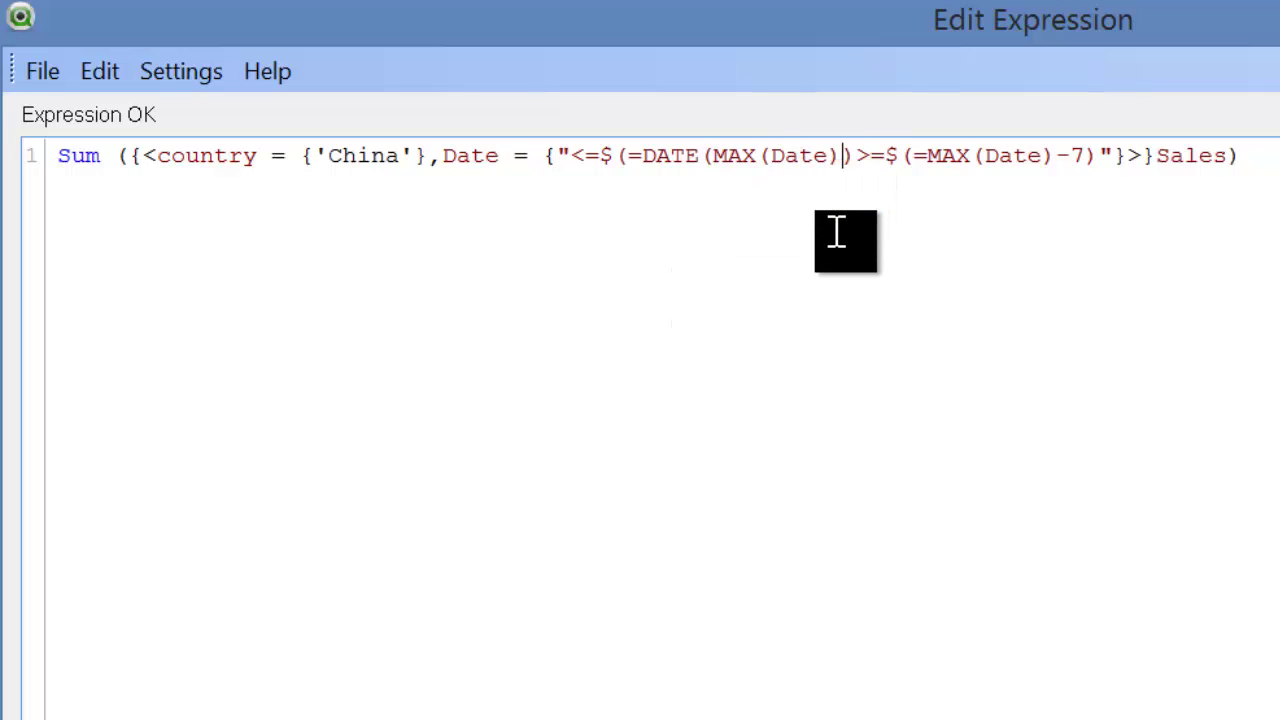
pyautogui.write(')')
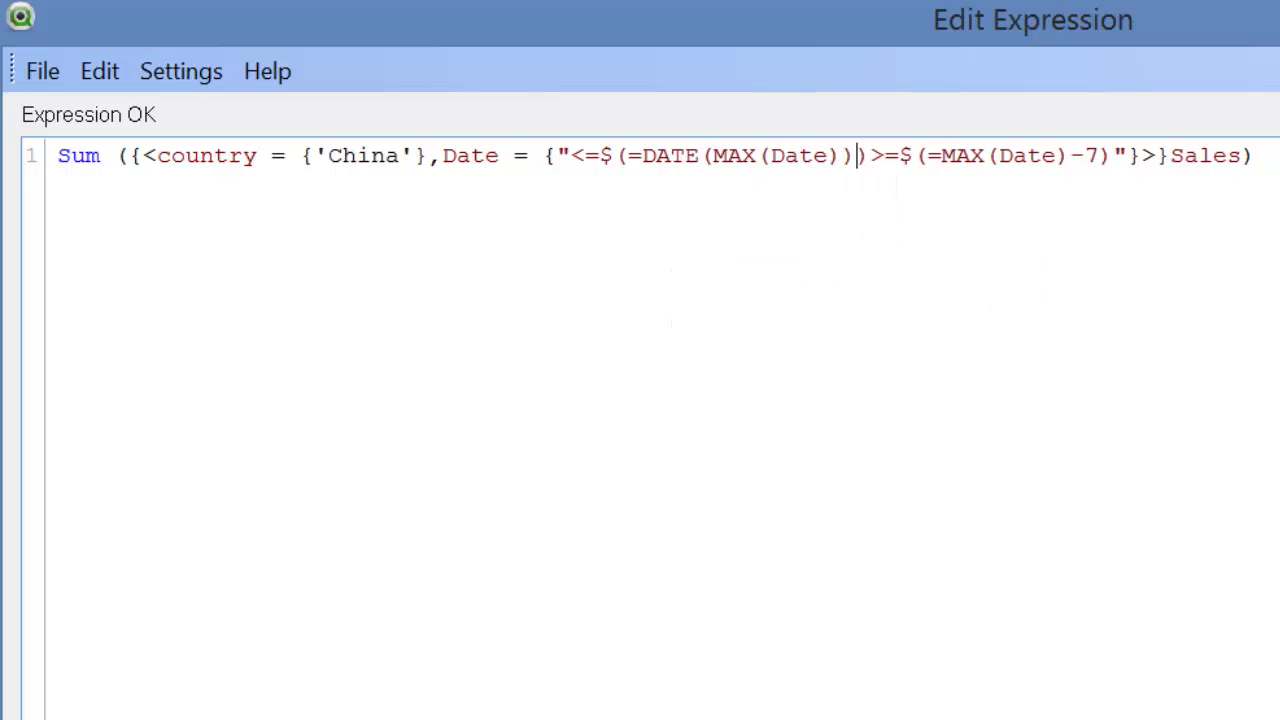
pyautogui.press('Return')
pyautogui.press('Return')
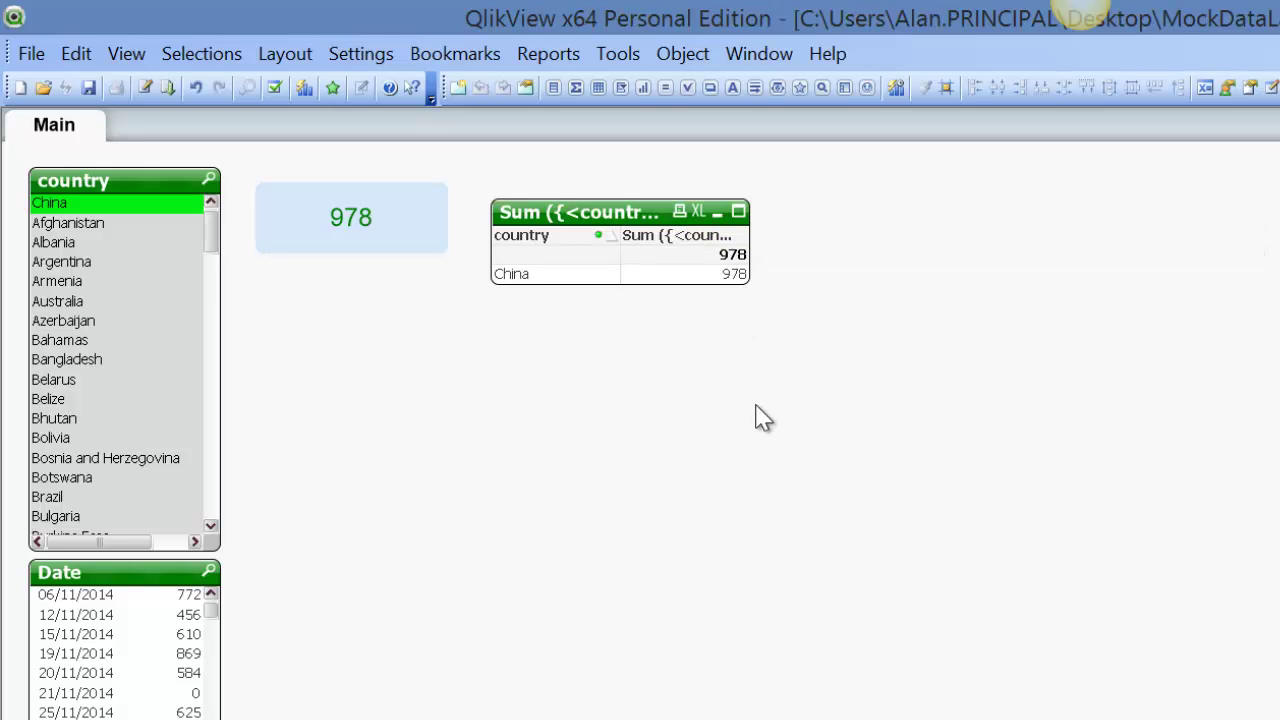
# - Wrap the lower bound MAX(Date)-7 in DATE() and apply the expression
pyautogui.rightClick(708, 250)
pyautogui.click(750, 266)
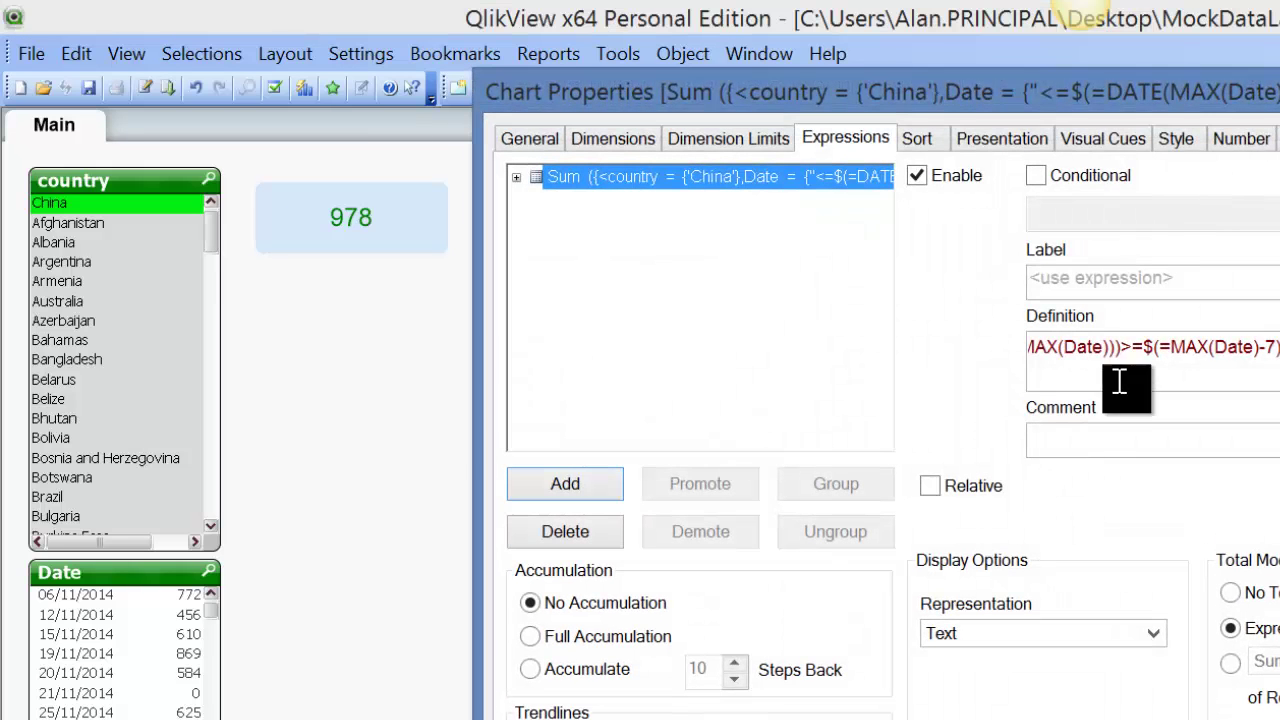
pyautogui.click(1114, 298)
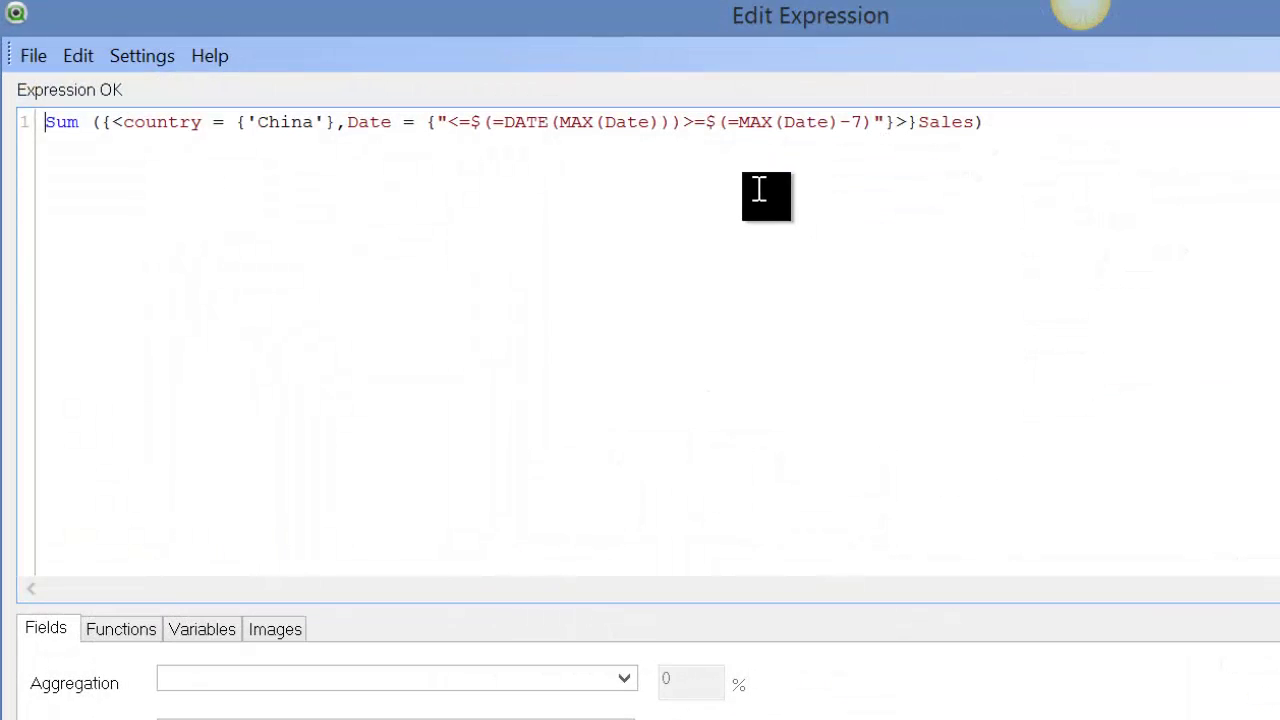
pyautogui.click(734, 122)
pyautogui.write('DATE(')
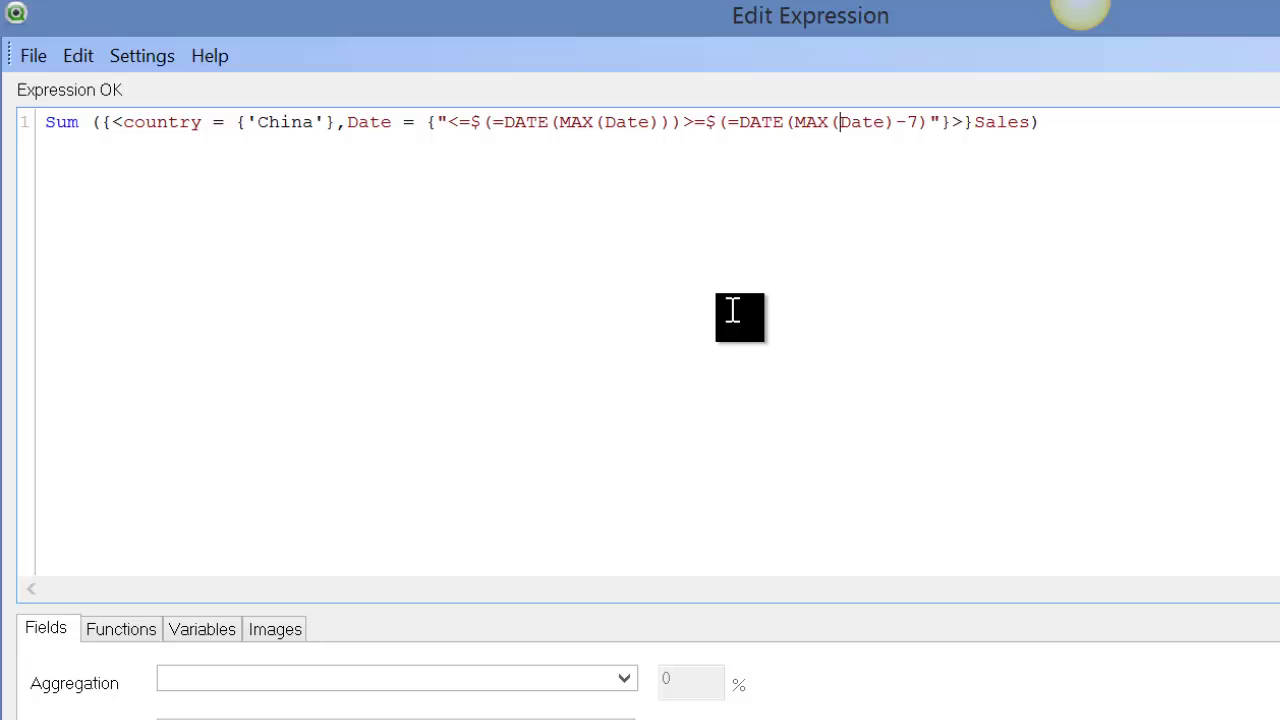
pyautogui.write(')')
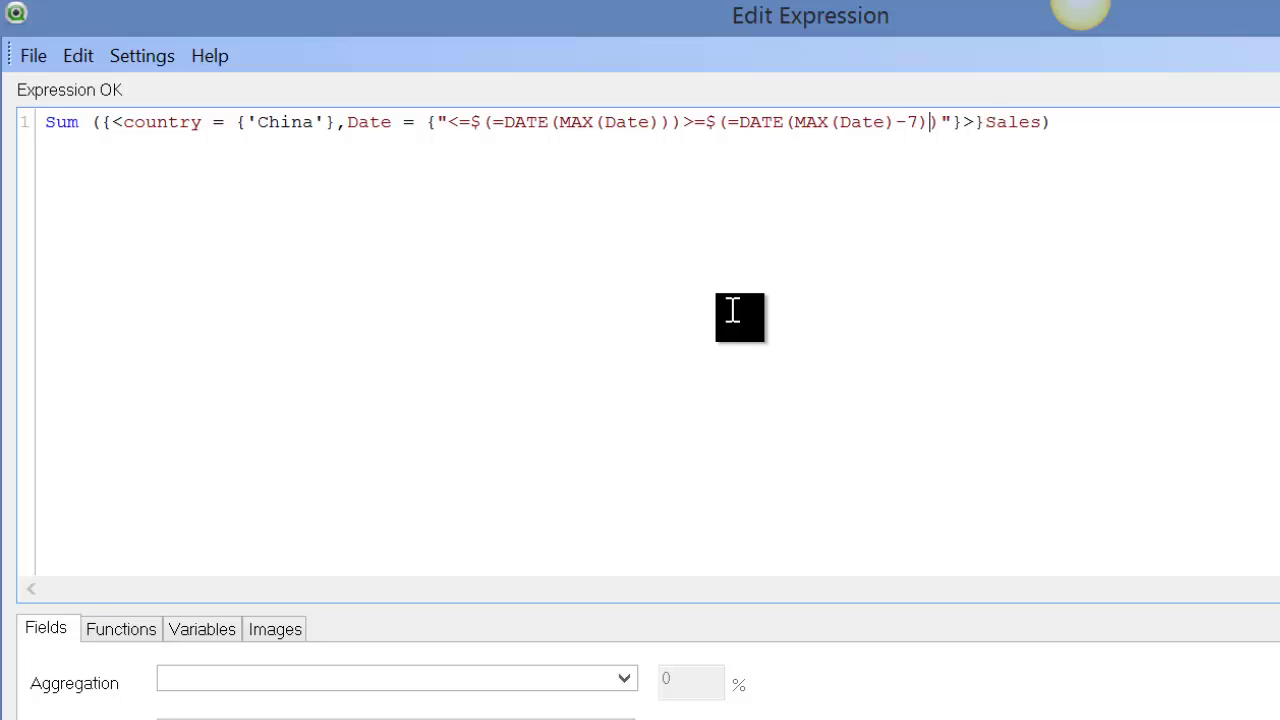
pyautogui.press('Return')
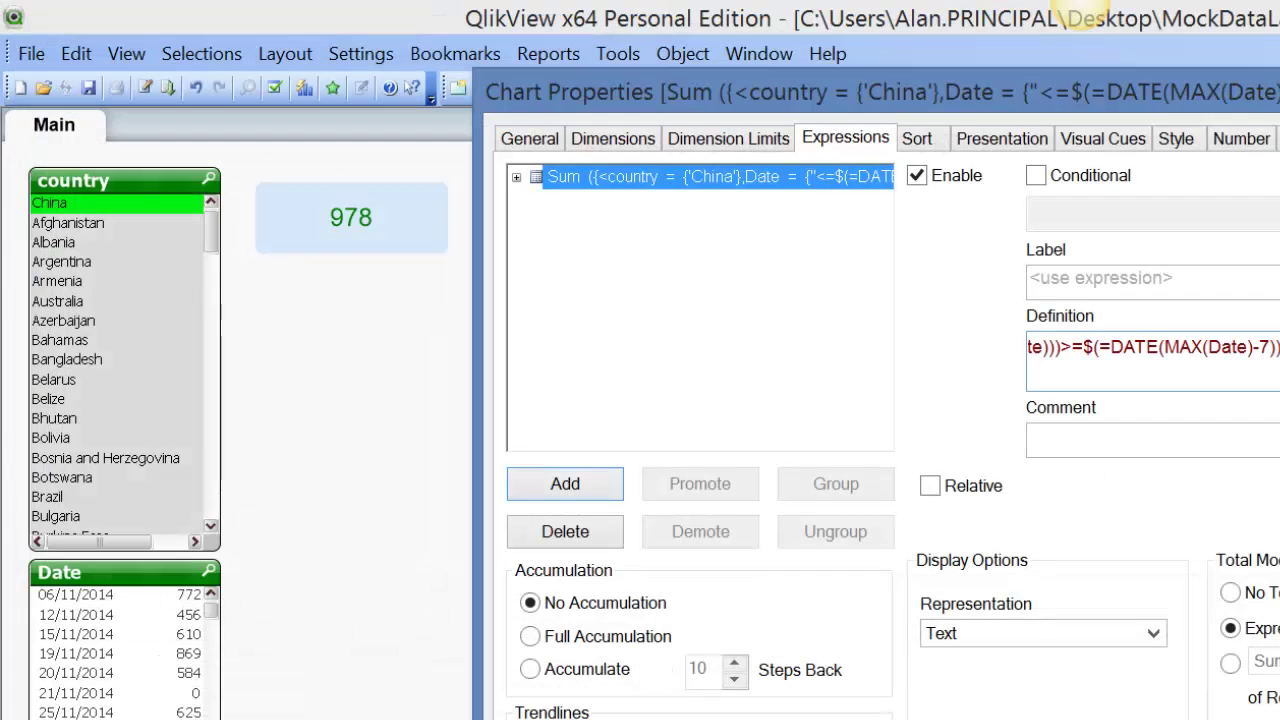
pyautogui.press('Return')
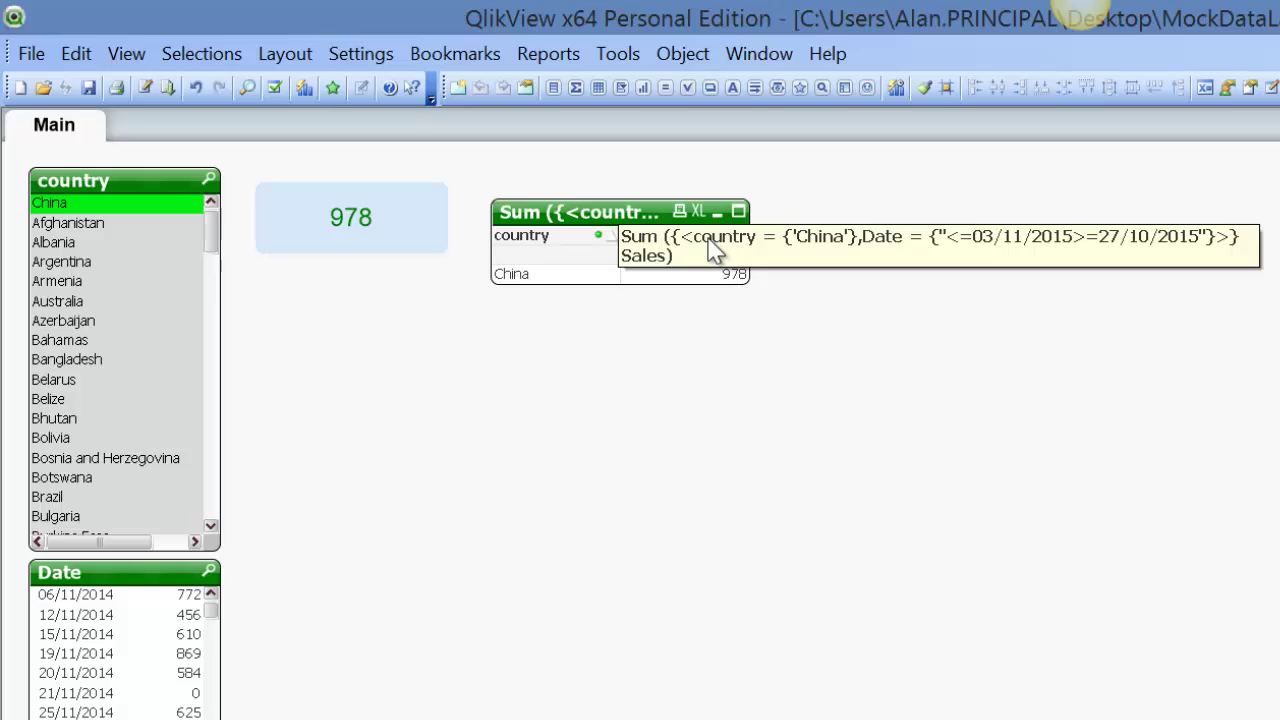
# - Change the lower-bound offset from -7 to -6 so the window starts 28/10/2015
pyautogui.rightClick(713, 248)
pyautogui.click(722, 257)
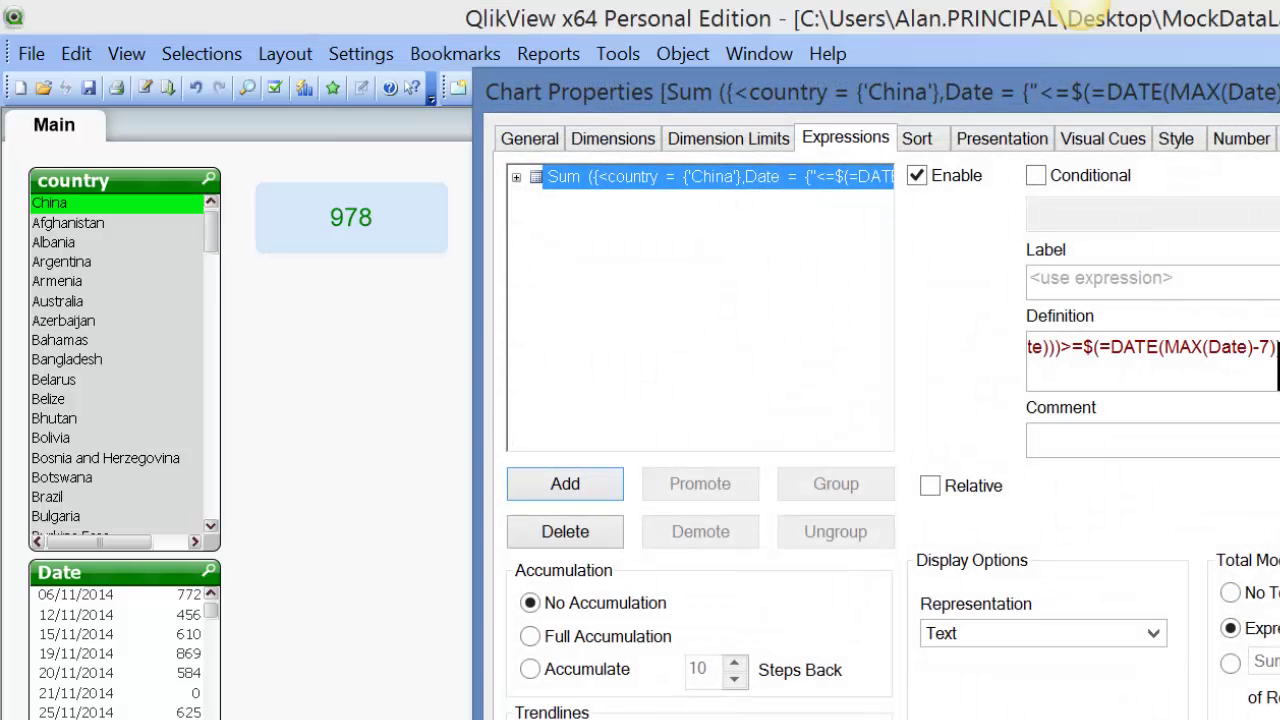
pyautogui.click(1267, 347)
pyautogui.press('BackSpace')
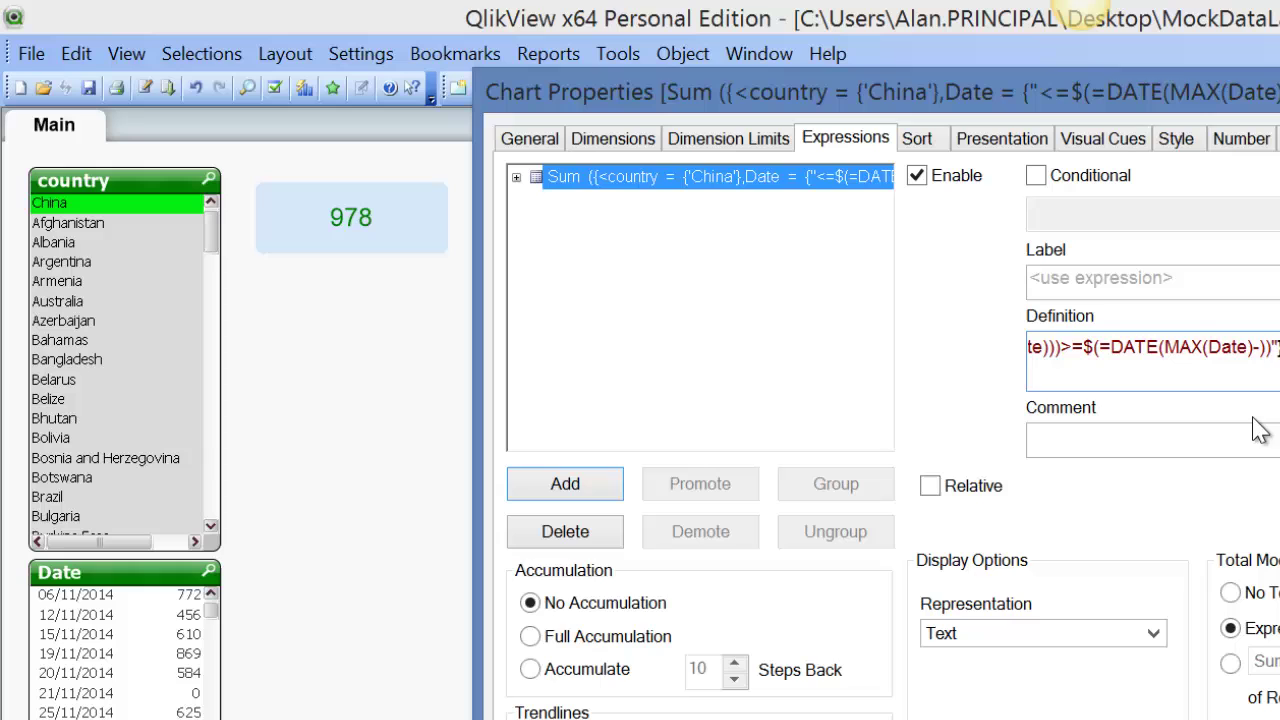
pyautogui.write('6')
pyautogui.press('Return')
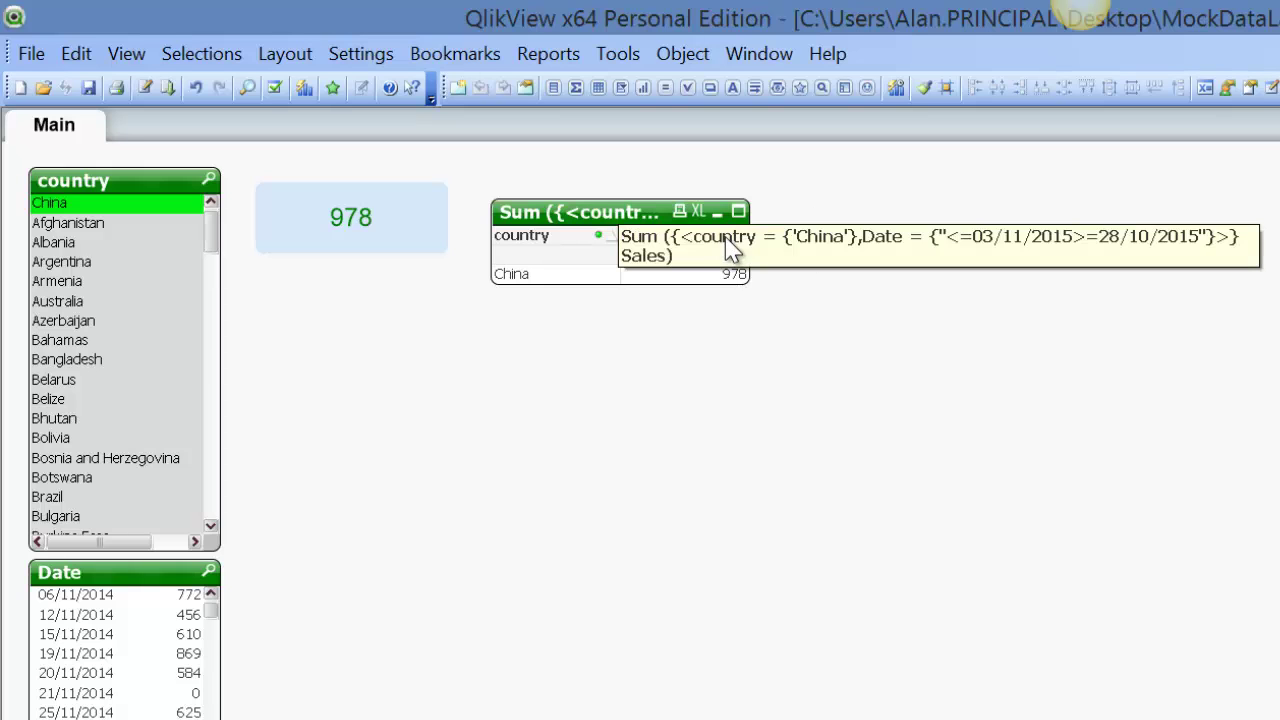
# - Replace Sum with AVG in the chart expression and apply it
pyautogui.rightClick(730, 248)
pyautogui.click(790, 260)
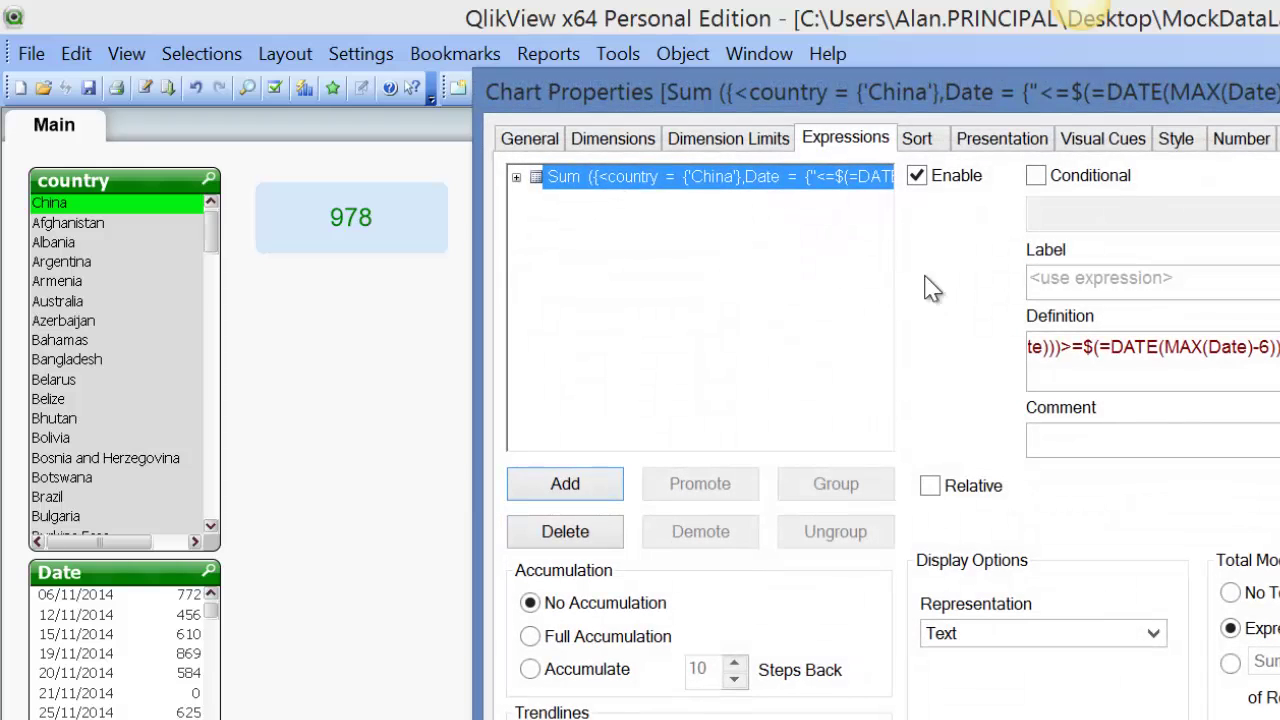
pyautogui.click(1242, 332)
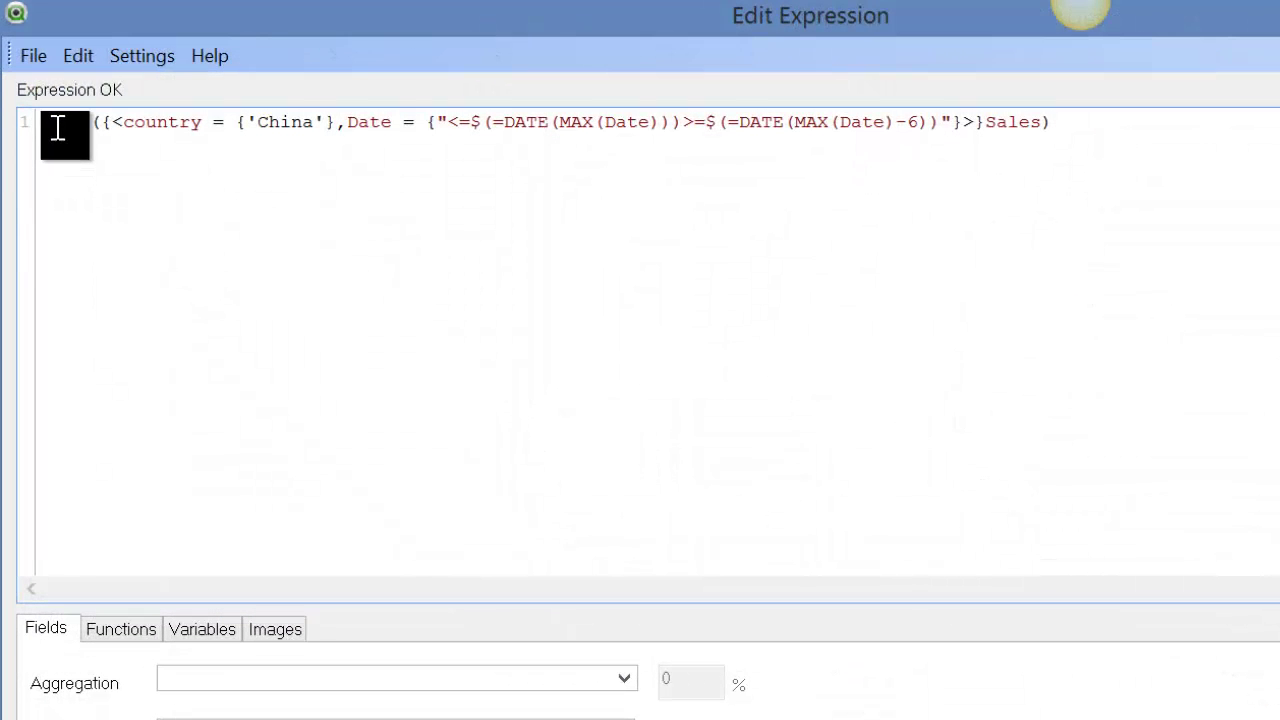
pyautogui.doubleClick(58, 122)
pyautogui.write('AVG')
pyautogui.press('Return')
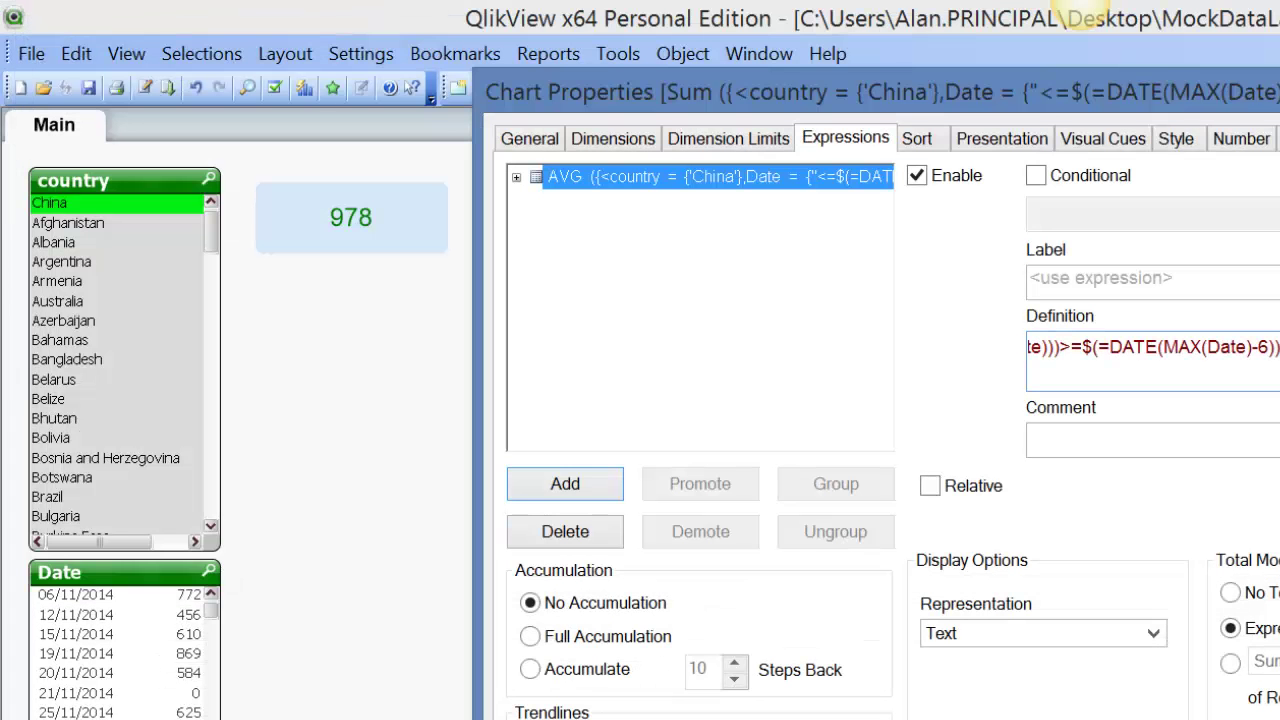
pyautogui.press('Return')
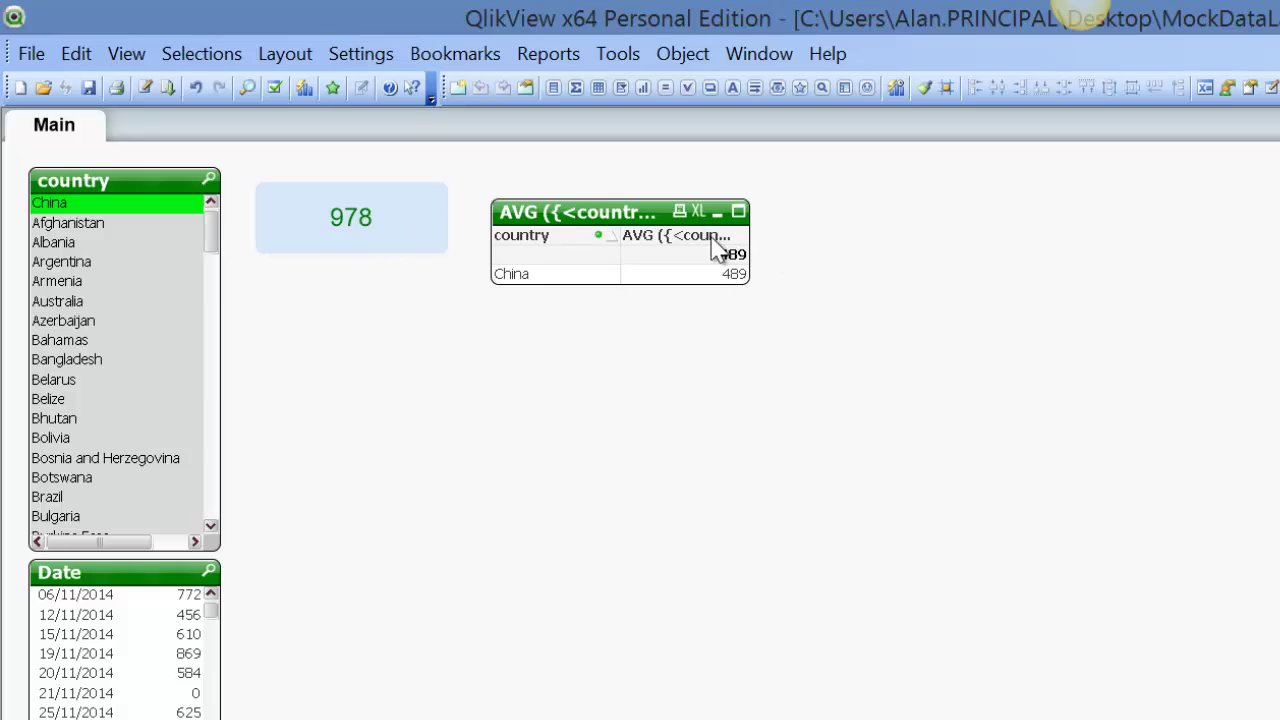
# - Revert to SUM and append /7 to the expression, giving 139.71428571429
pyautogui.rightClick(714, 250)
pyautogui.click(770, 254)
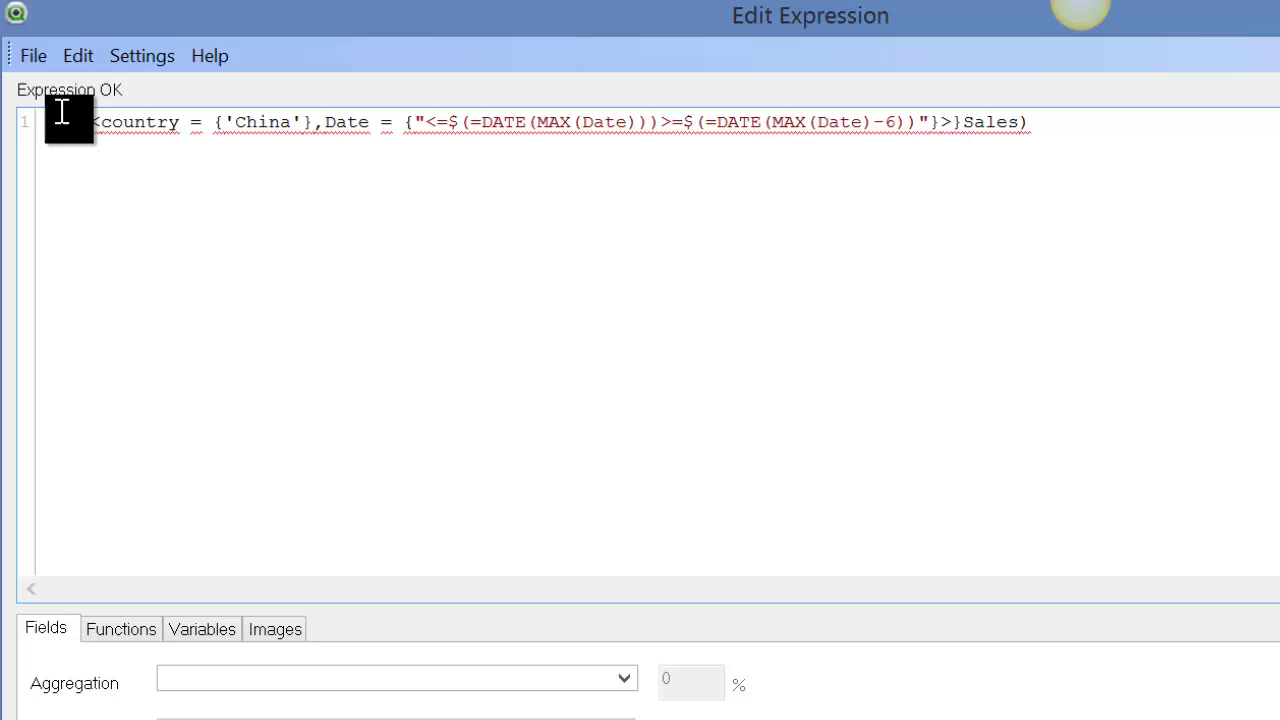
pyautogui.press('Delete')
pyautogui.press('Delete')
pyautogui.write('SUM')
pyautogui.click(1074, 124)
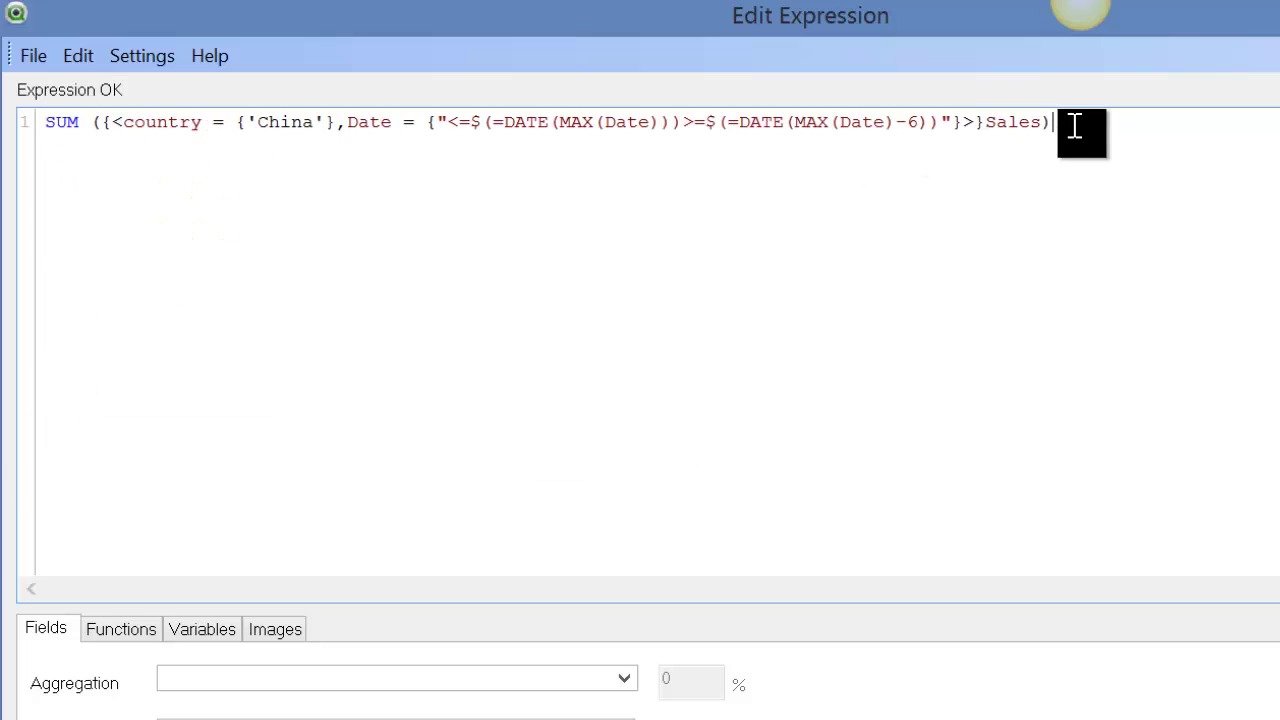
pyautogui.write('/7')
pyautogui.press('Return')
pyautogui.press('Return')
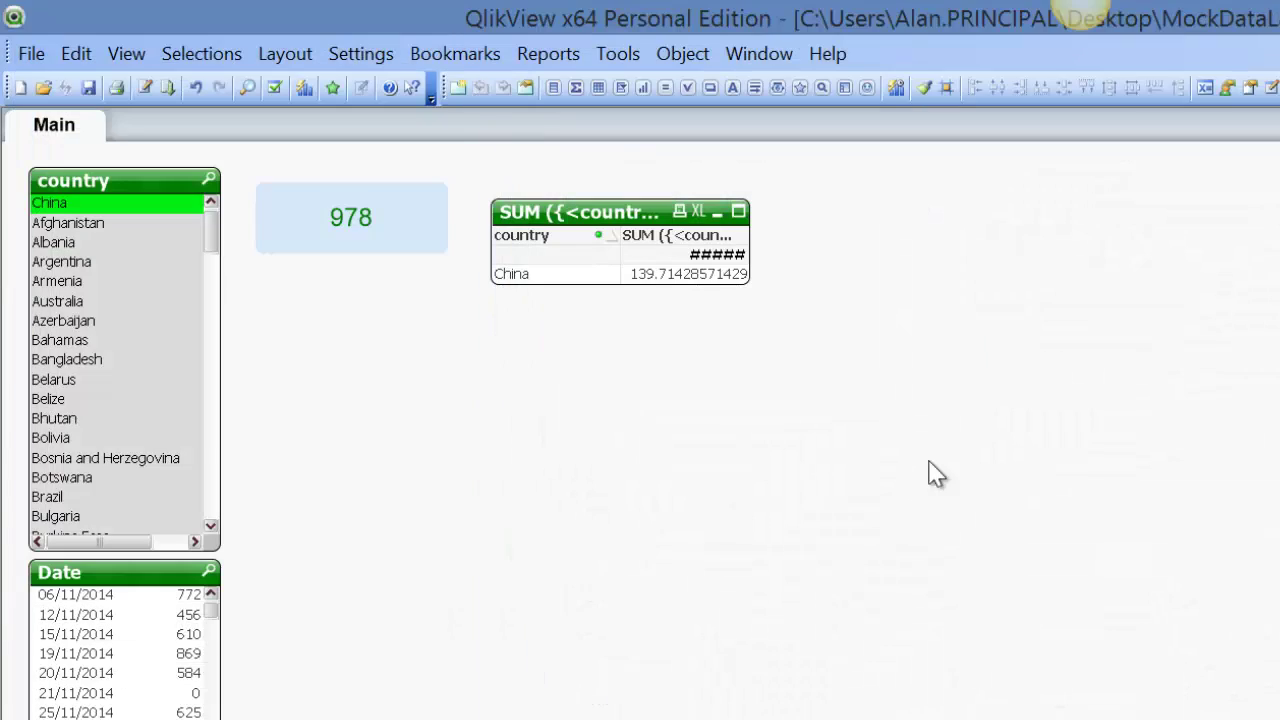
# - Wrap the chart's average-sales expression in NUM(...,'€#,##0.0') so China shows €139.7
pyautogui.rightClick(703, 280)
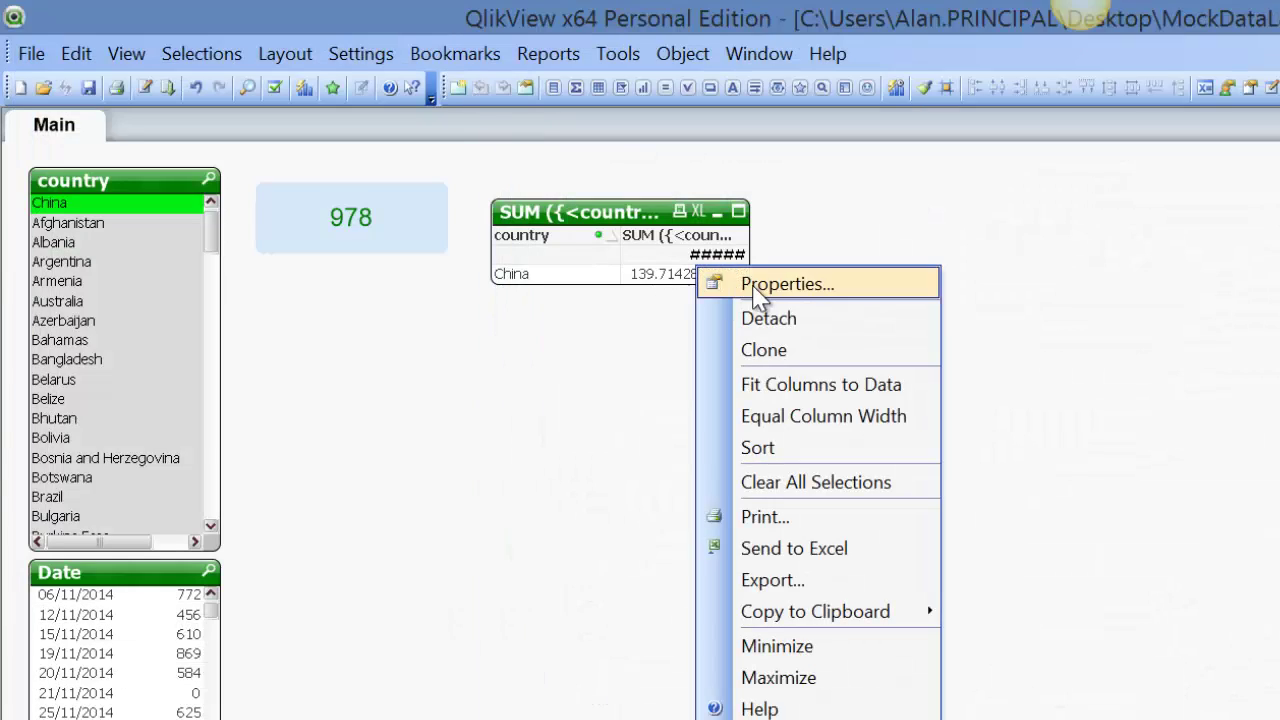
pyautogui.click(760, 283)
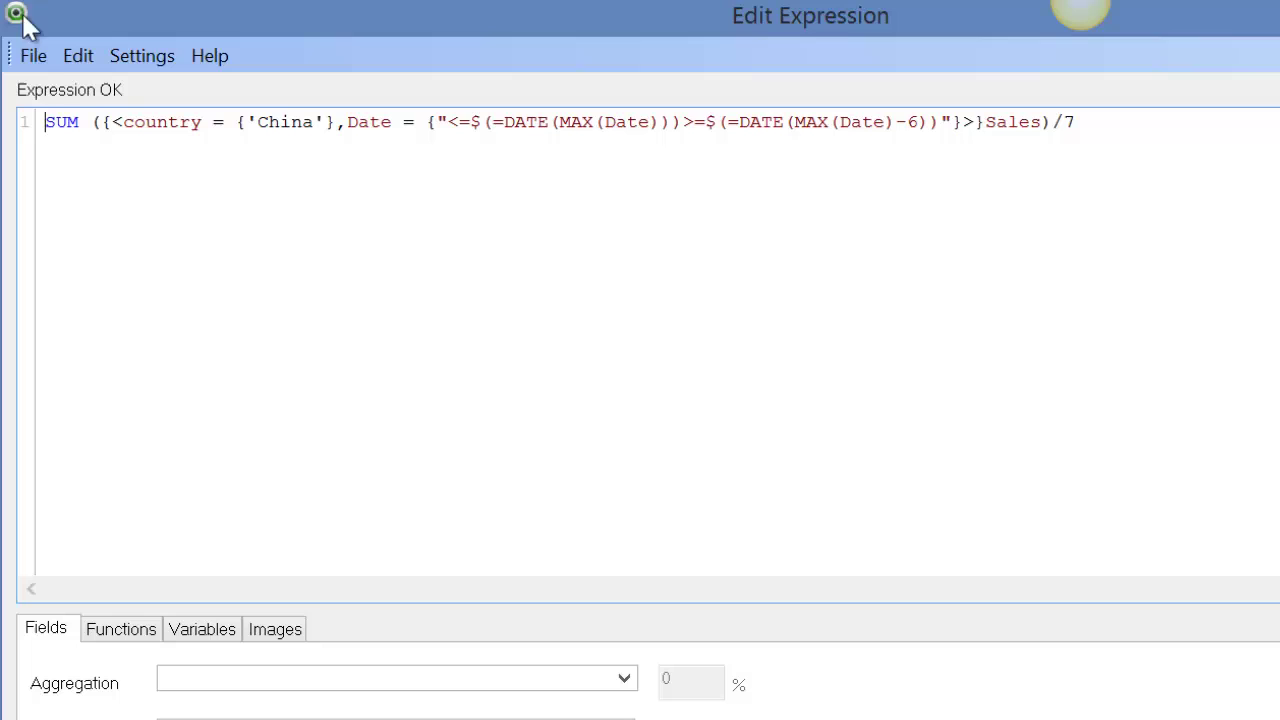
pyautogui.write('NUM(')
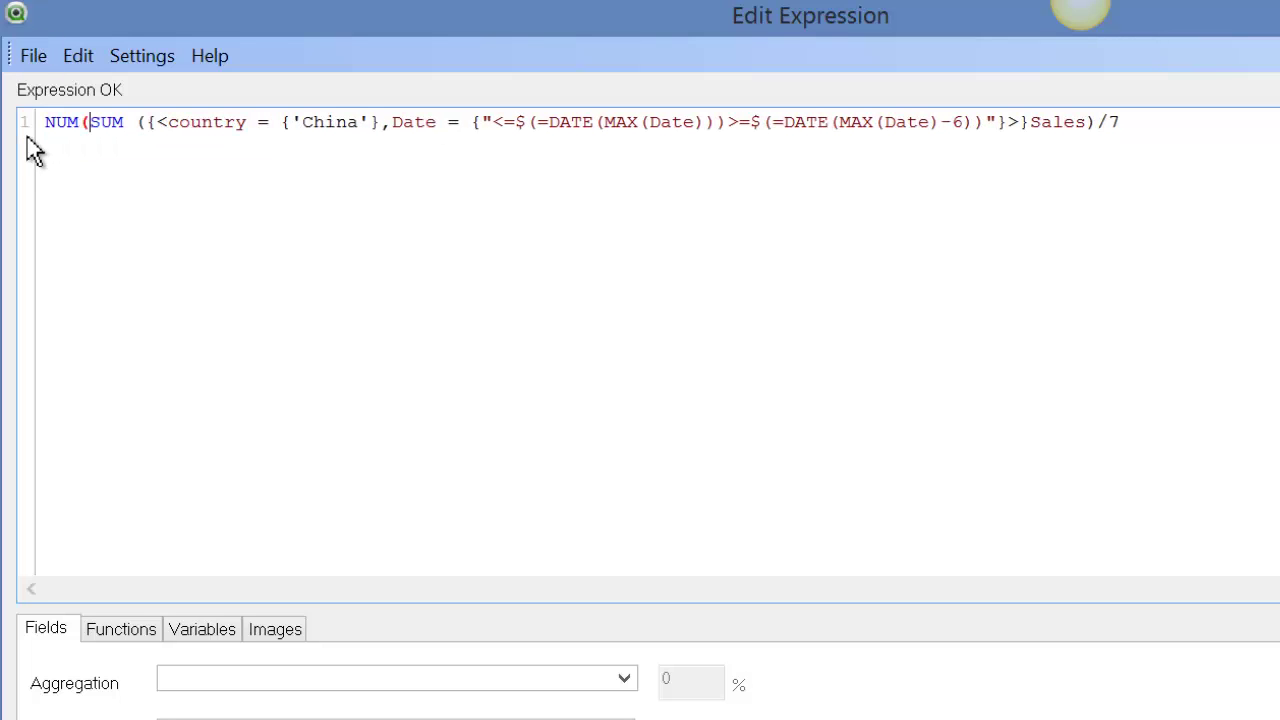
pyautogui.click(1134, 121)
pyautogui.write(",'#,##0.0")
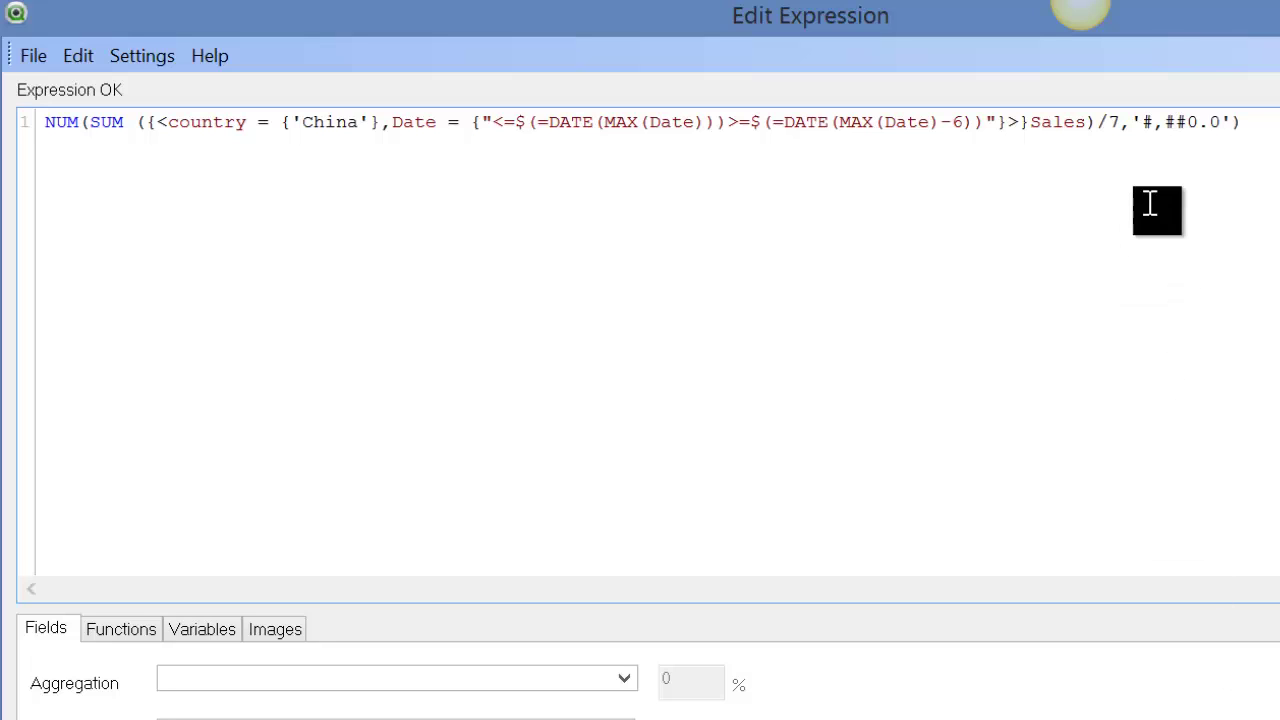
pyautogui.click(1143, 121)
pyautogui.write('€')
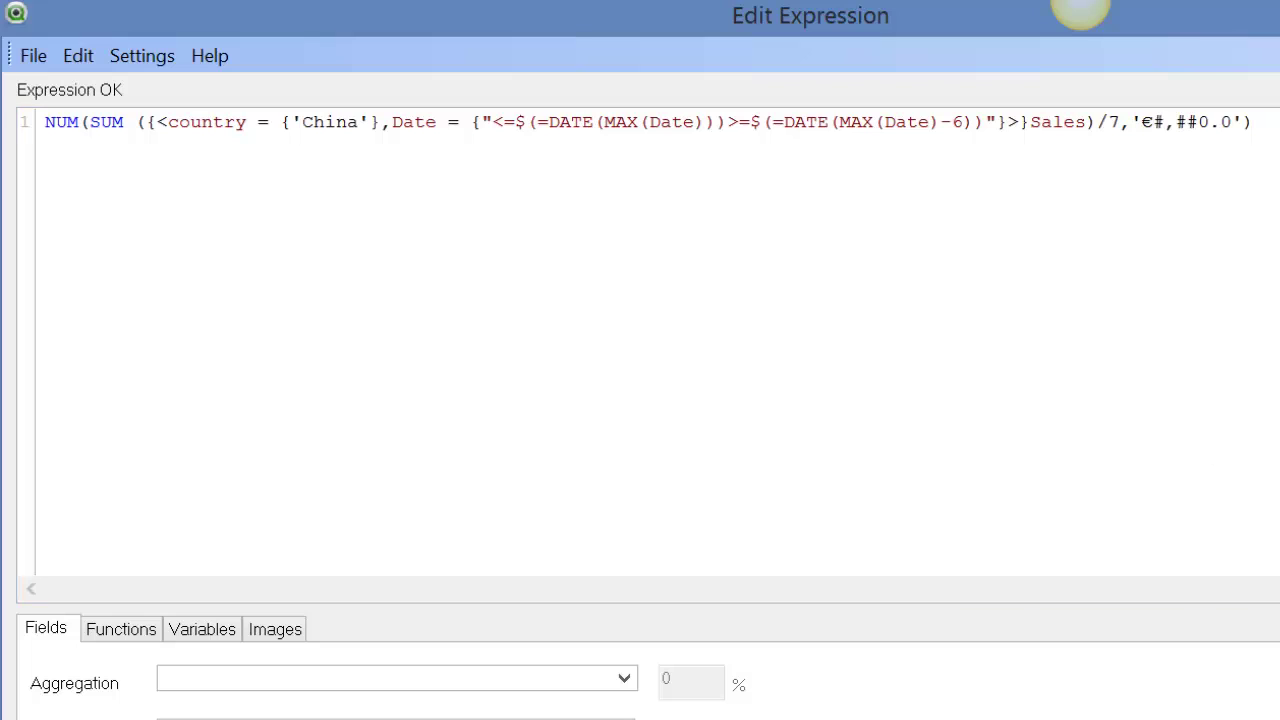
pyautogui.press('Return')
pyautogui.press('Return')
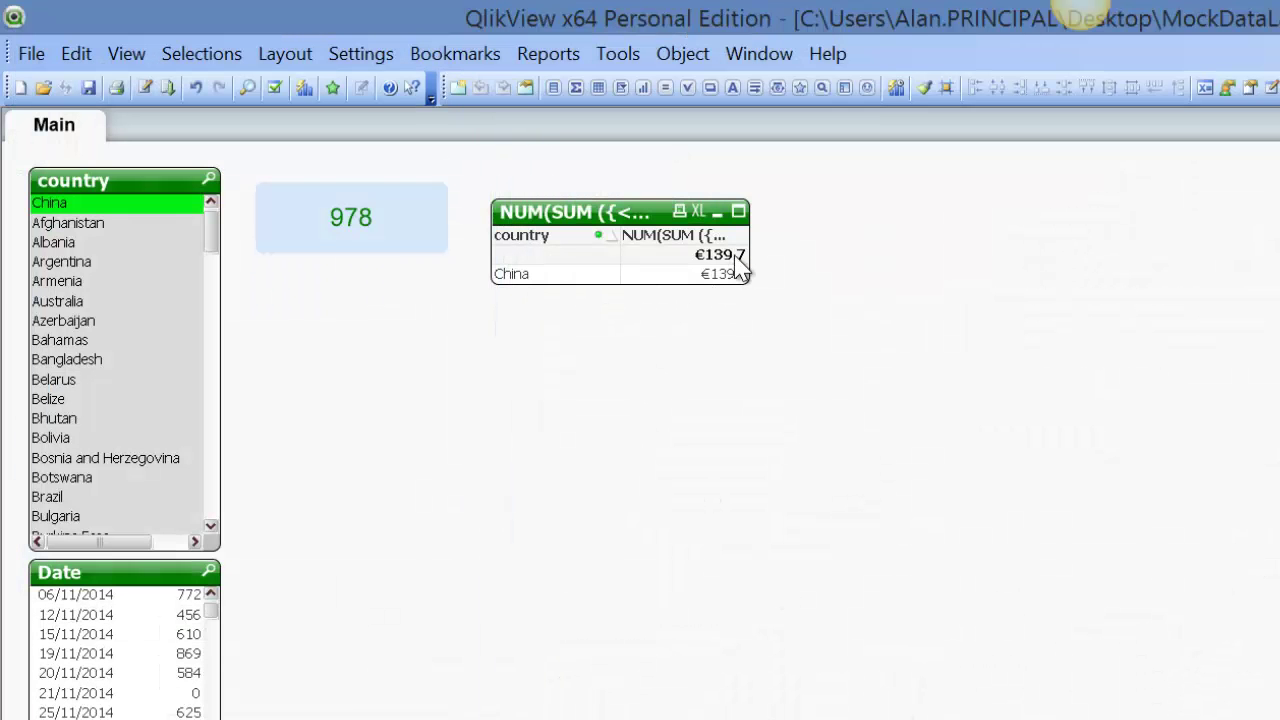